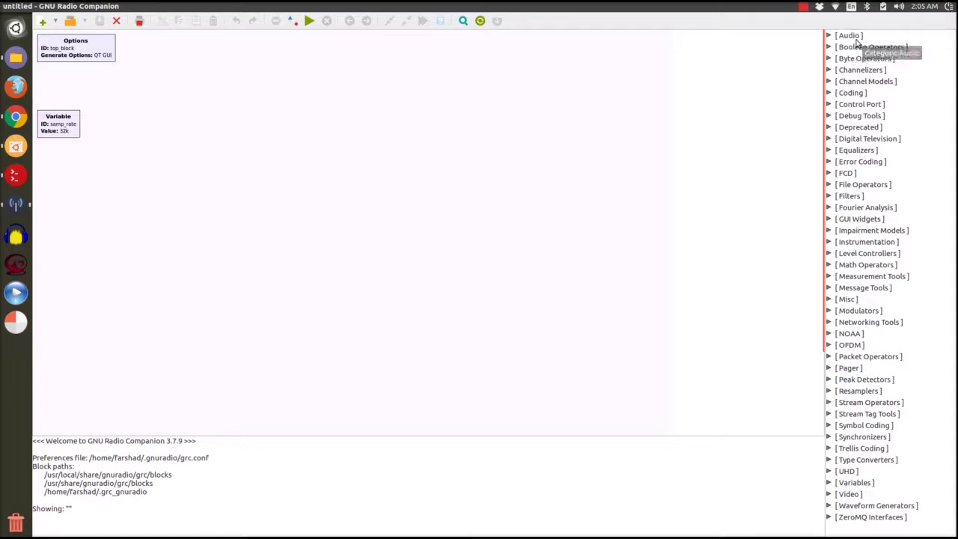
- Search the block library for 'sign' and place a Signal Source block on the canvas
click(857, 37)
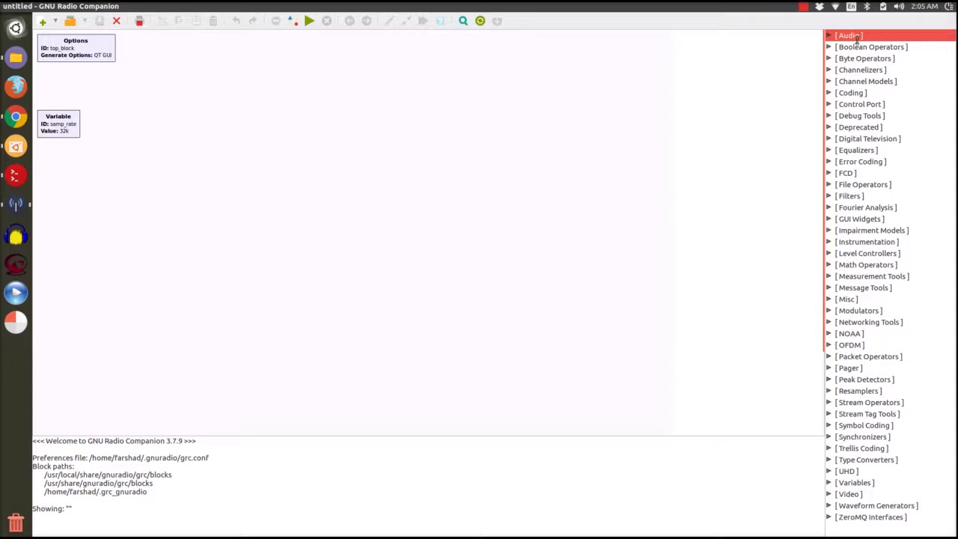
key(ctrl+f)
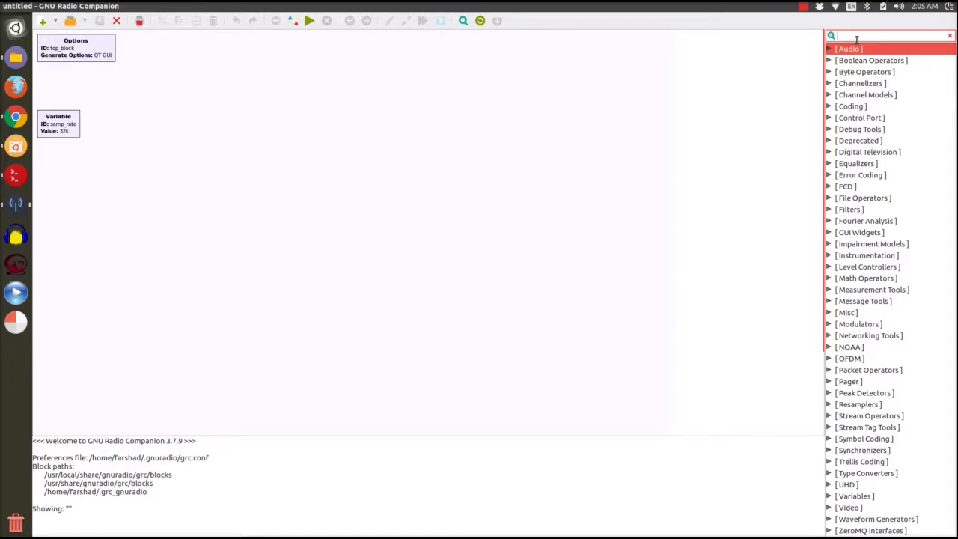
text(sign)
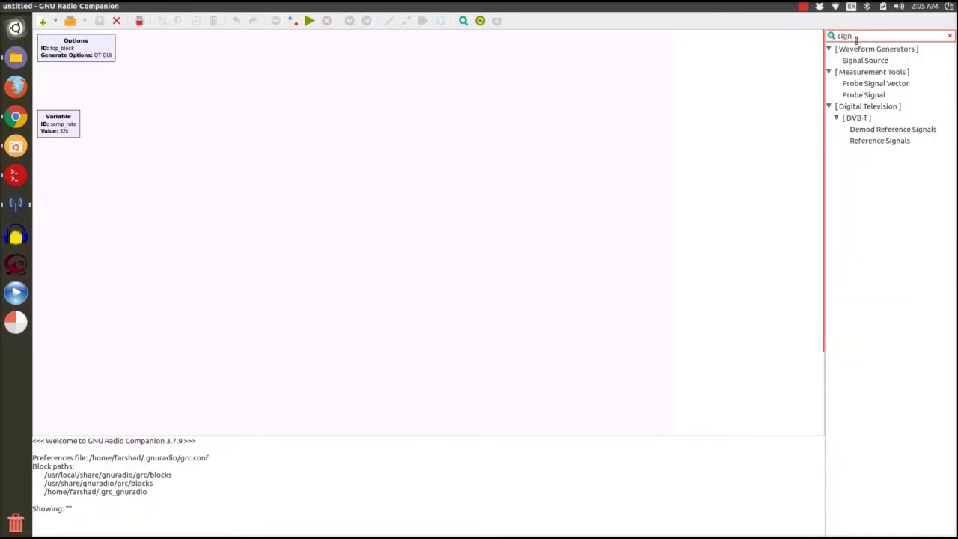
drag(863, 60, 313, 119)
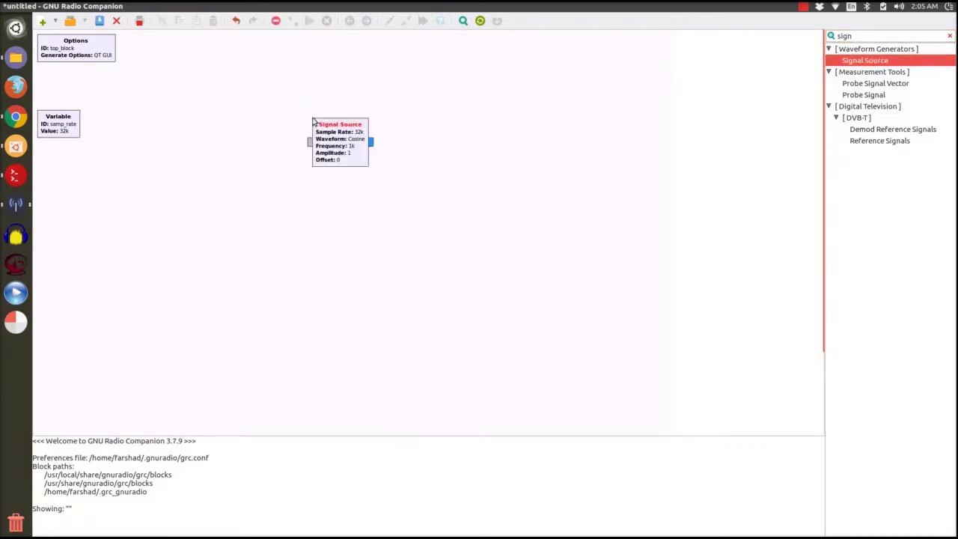
- Copy the Signal Source block and position the duplicate directly below the original
click(340, 151)
key(ctrl+c)
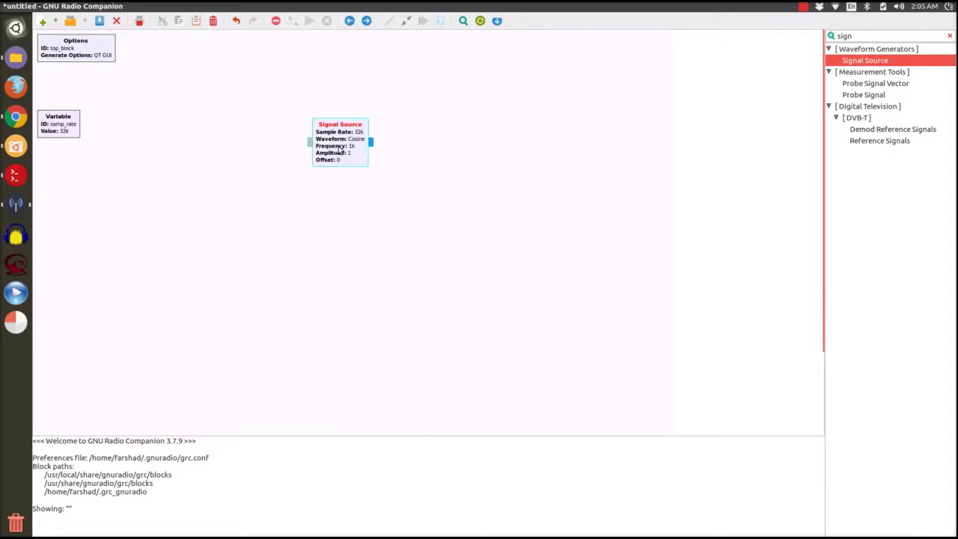
key(ctrl+v)
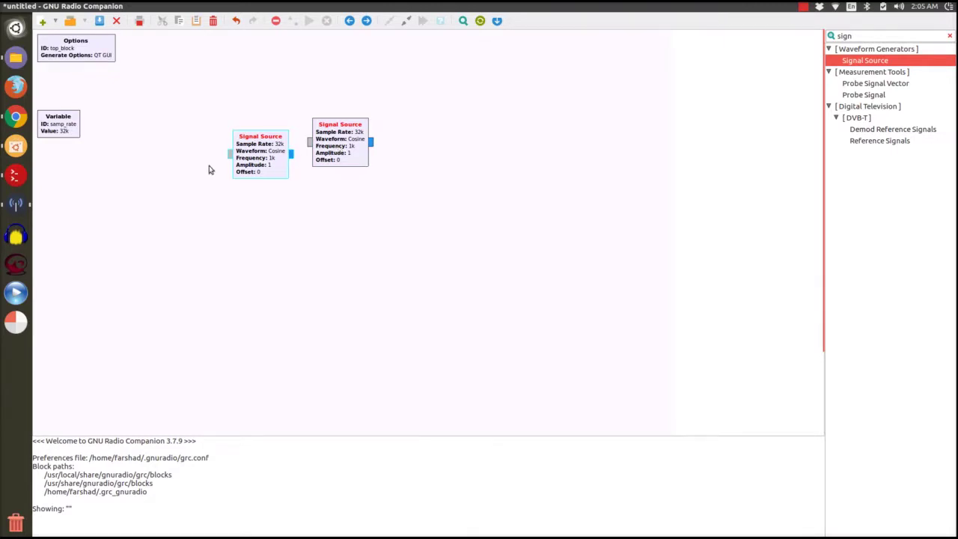
drag(244, 139, 325, 196)
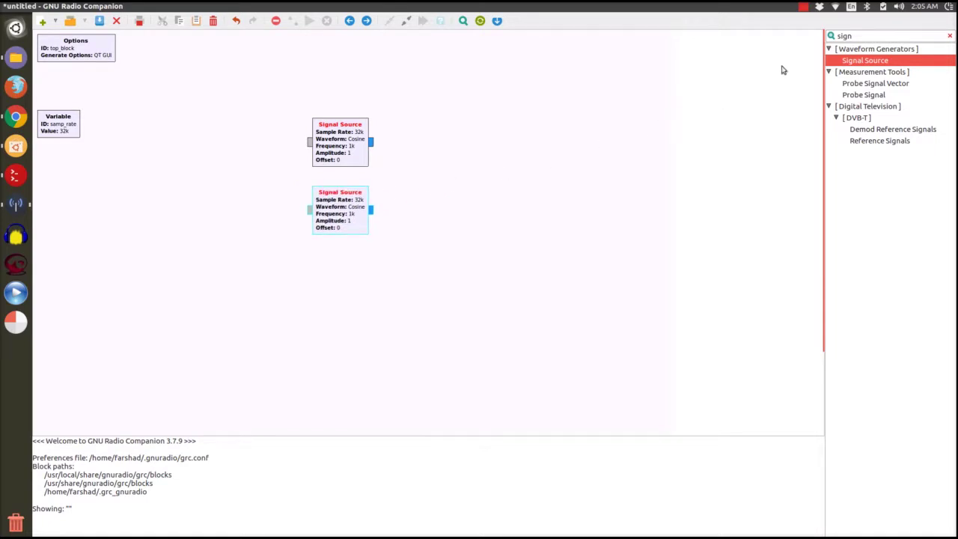
- Search for 'ad' and place an Add block to the right of the Signal Sources
click(905, 34)
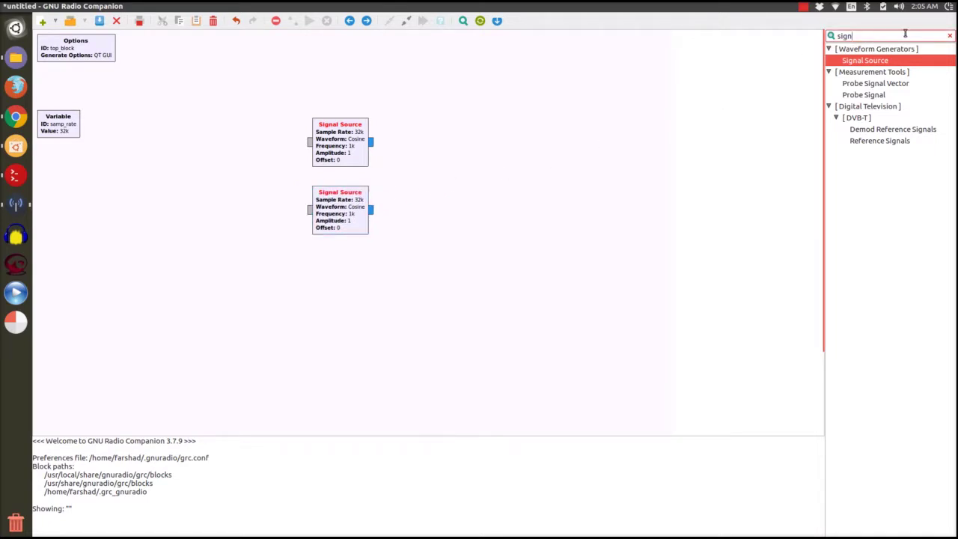
key(BackSpace)
key(BackSpace)
key(BackSpace)
key(BackSpace)
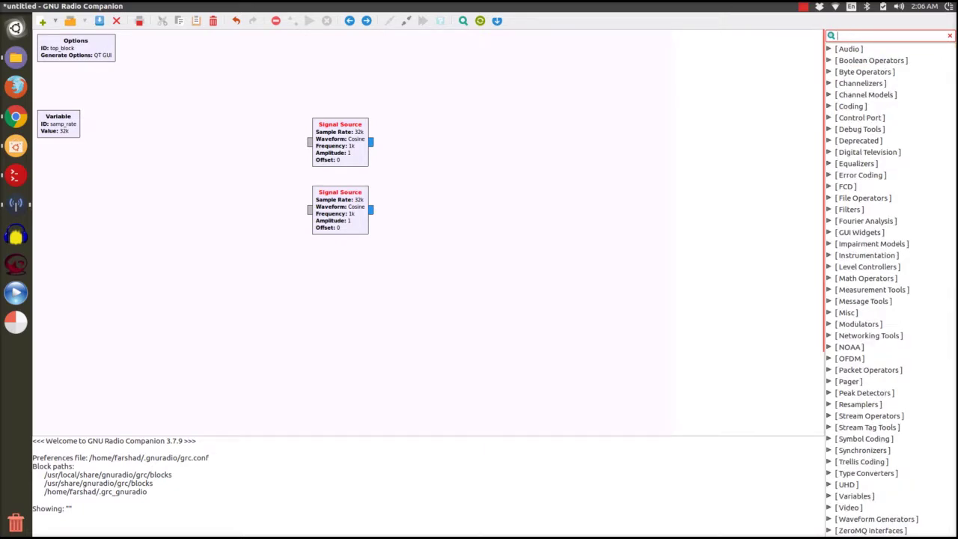
text(ad)
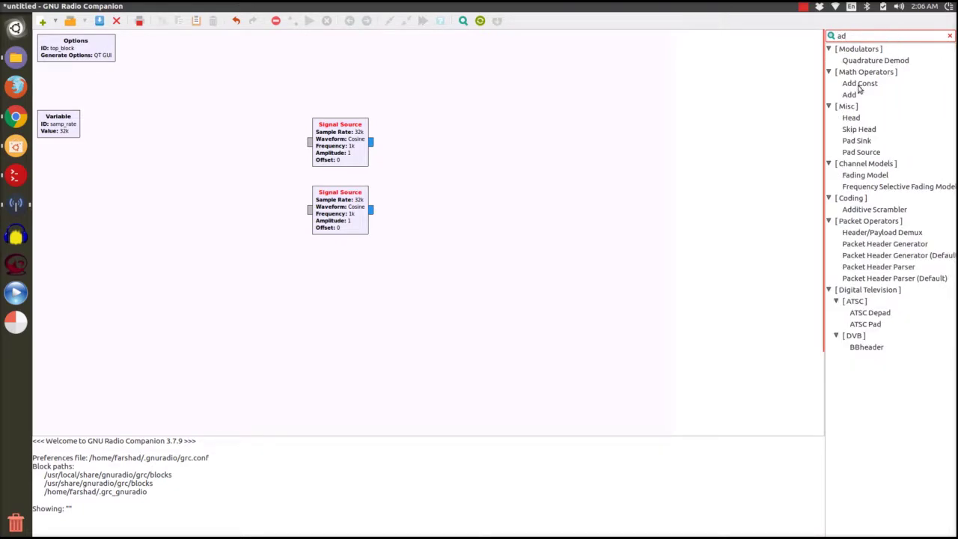
drag(848, 95, 447, 186)
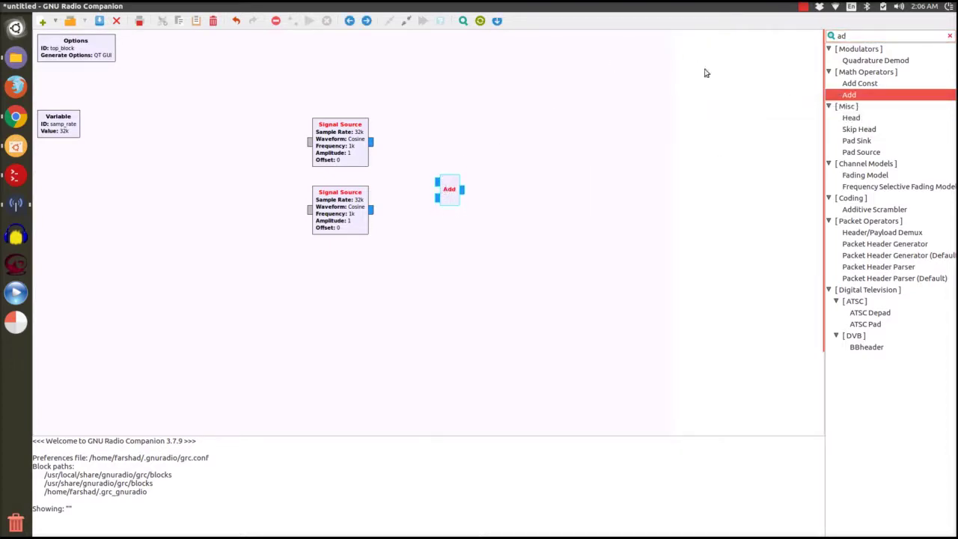
- Search for 'audio' and place an Audio Sink block to the right of Add
click(908, 33)
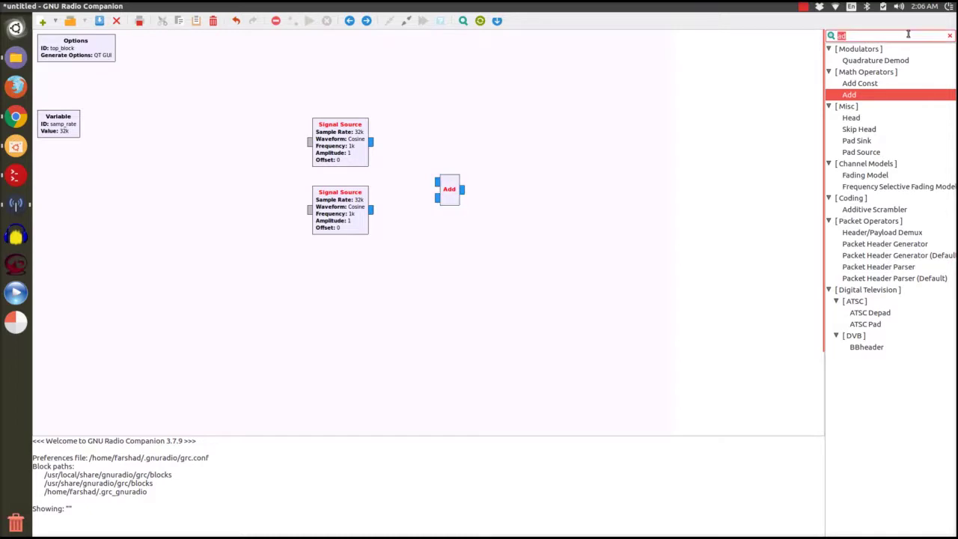
key(BackSpace)
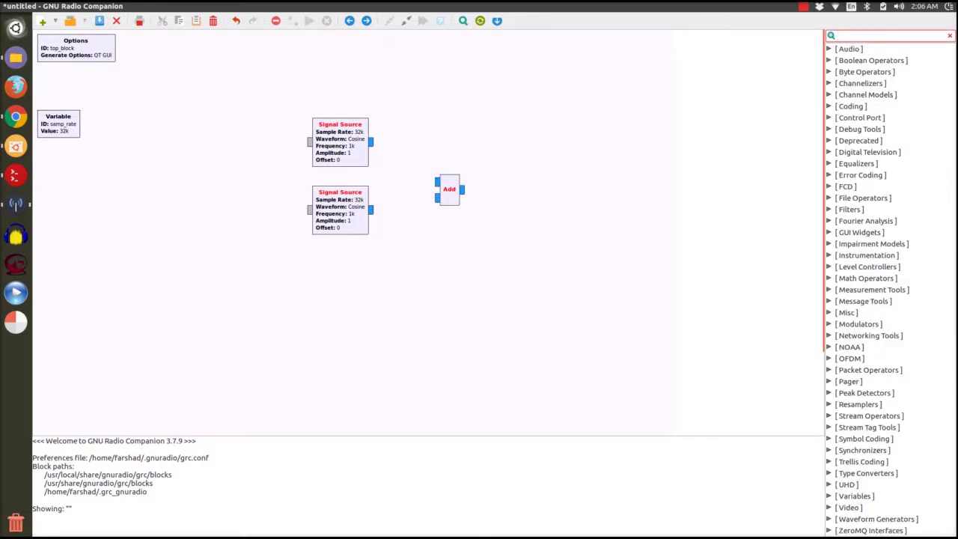
text(a)
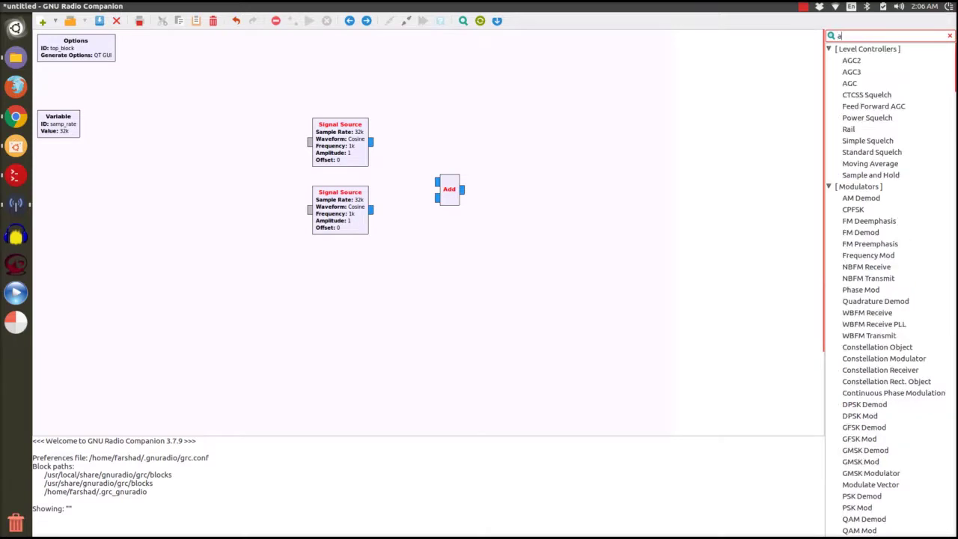
text(ui)
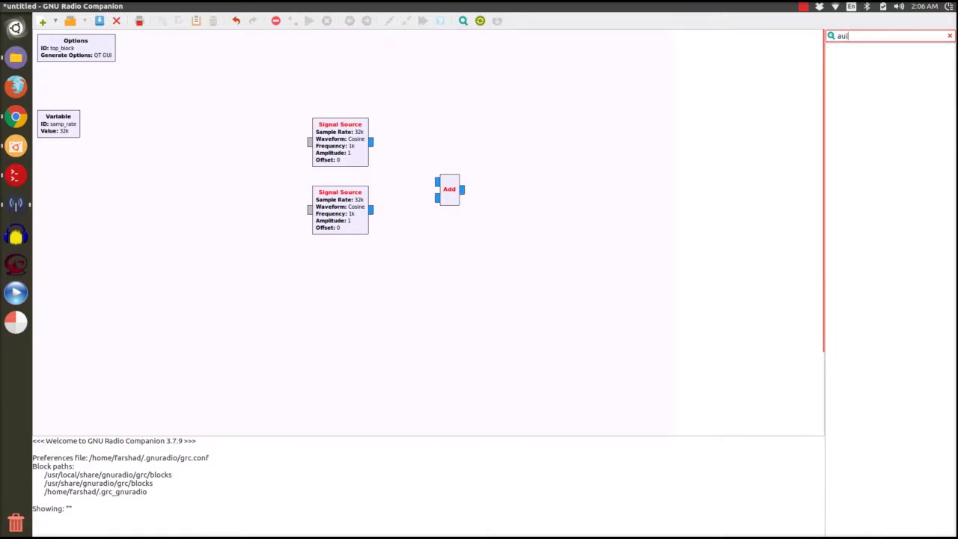
key(BackSpace)
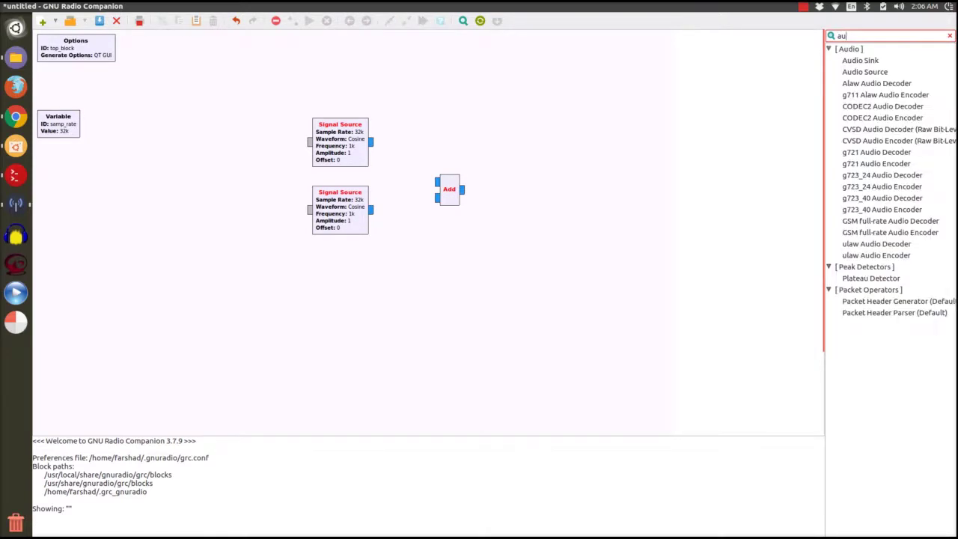
text(dio)
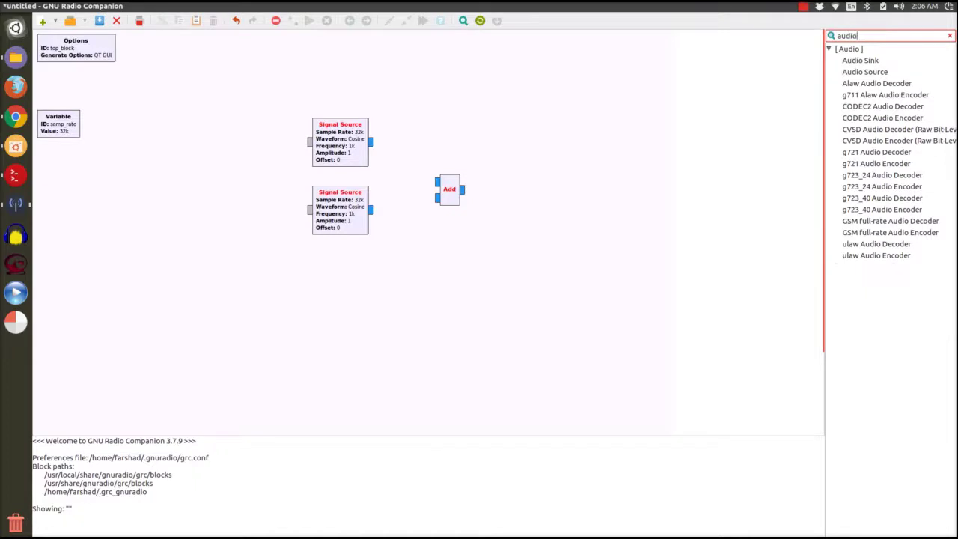
click(855, 61)
drag(855, 61, 531, 181)
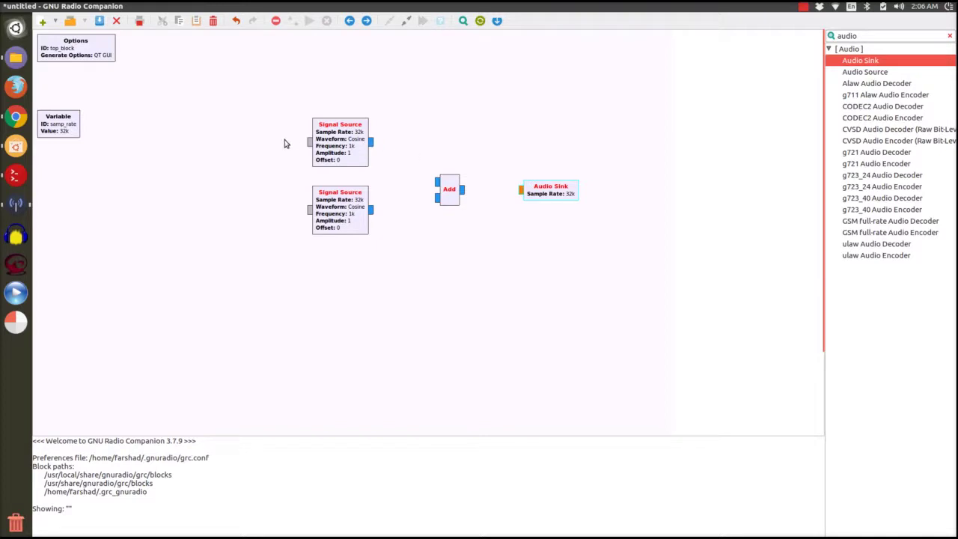
click(374, 142)
click(373, 141)
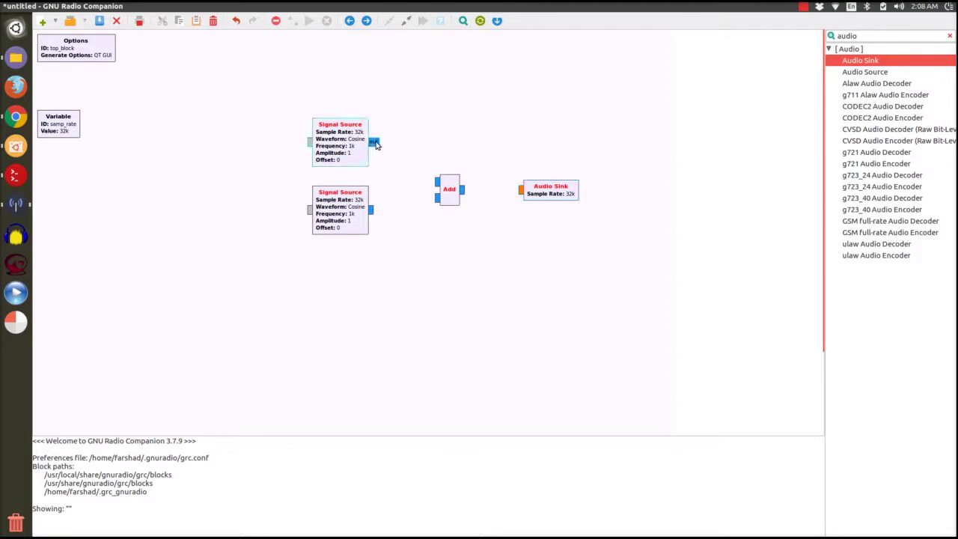
- Wire the two Signal Sources into Add's in0 and in1, and Add's output into the Audio Sink
click(434, 182)
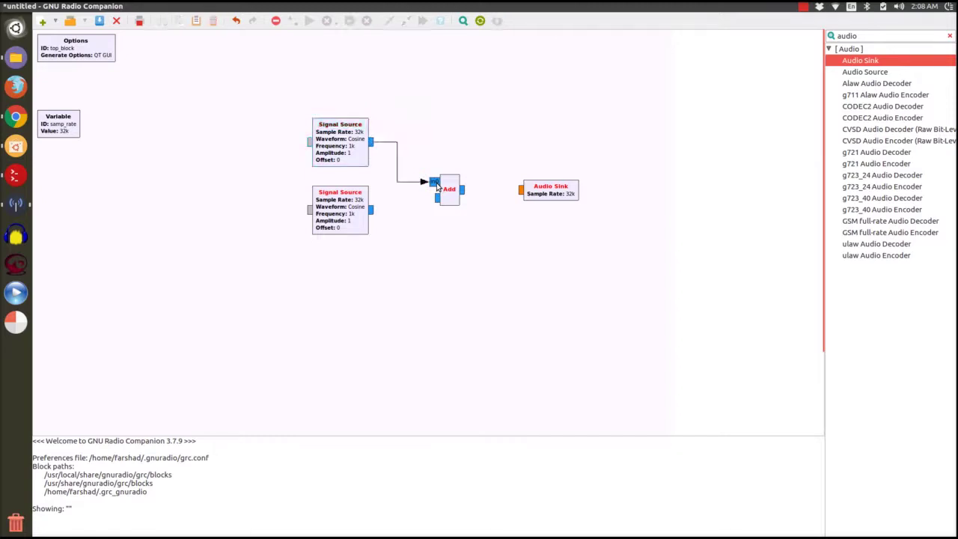
click(374, 212)
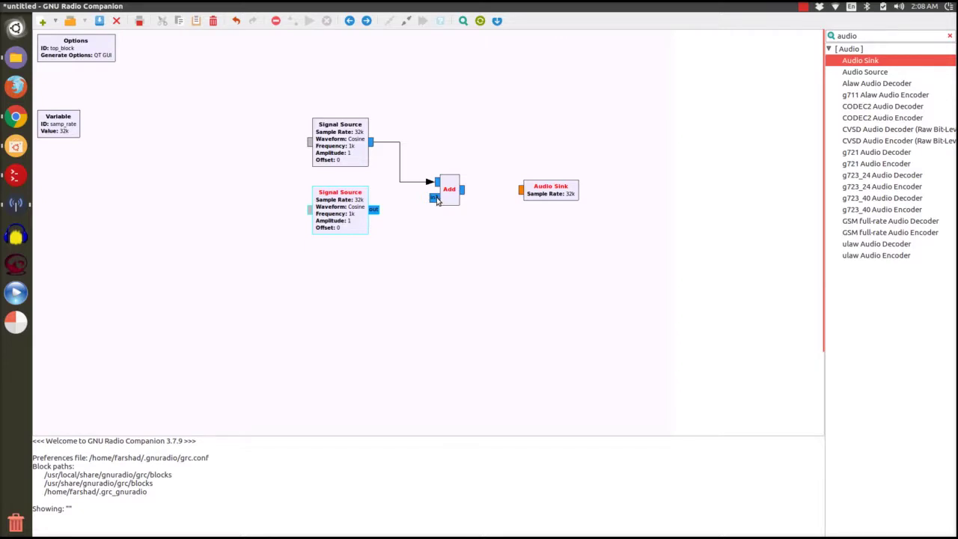
click(437, 199)
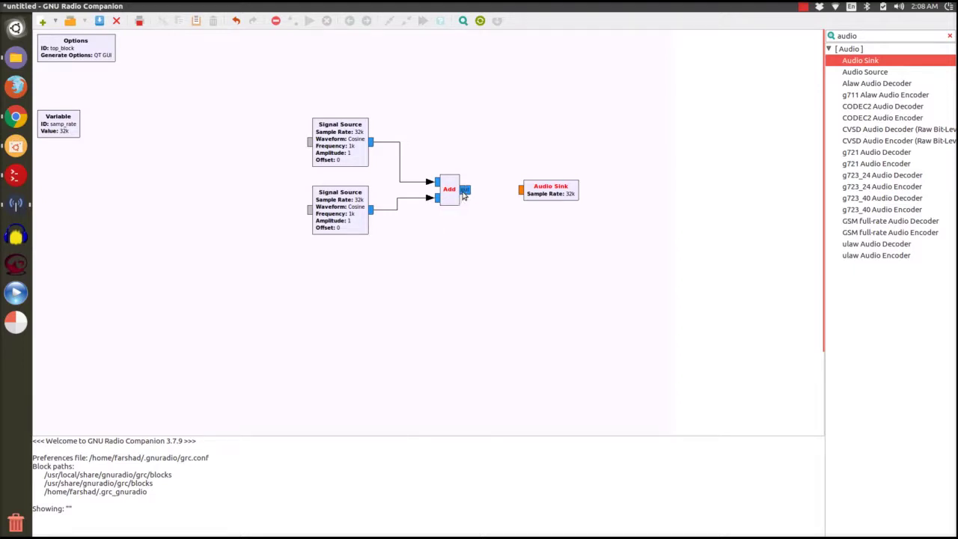
click(463, 190)
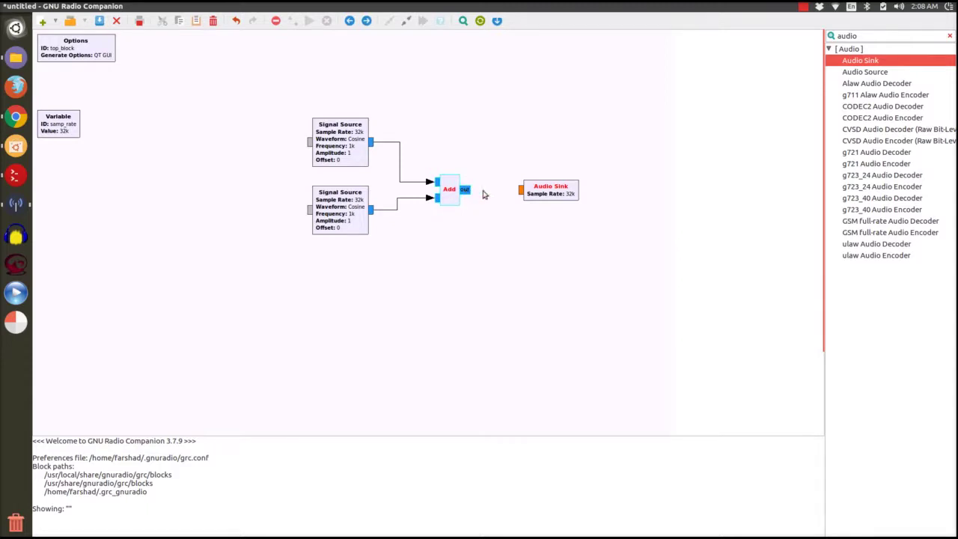
click(518, 190)
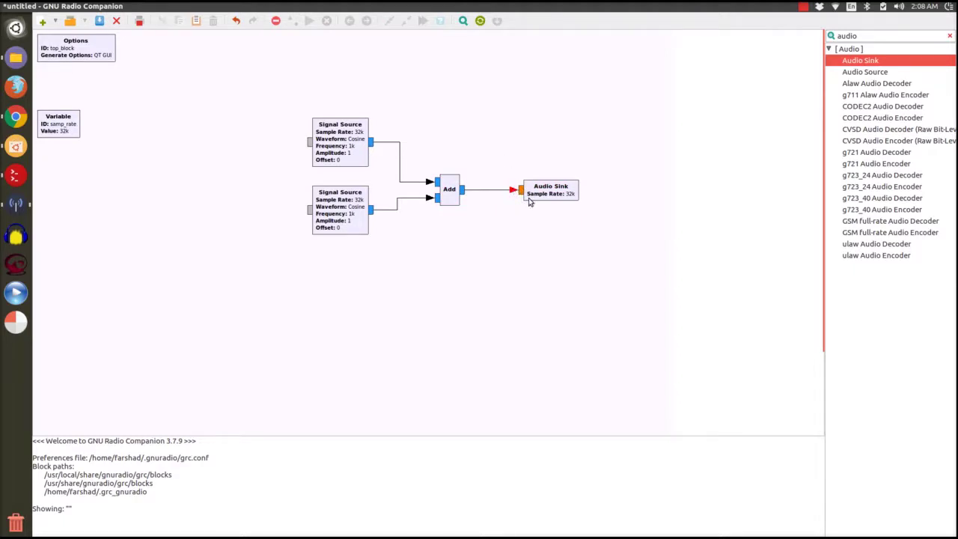
click(276, 20)
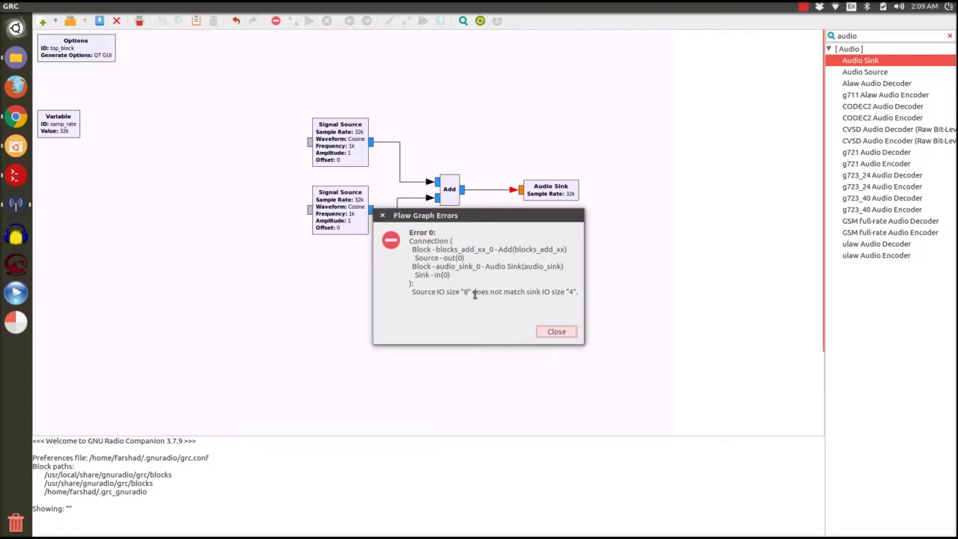
click(554, 334)
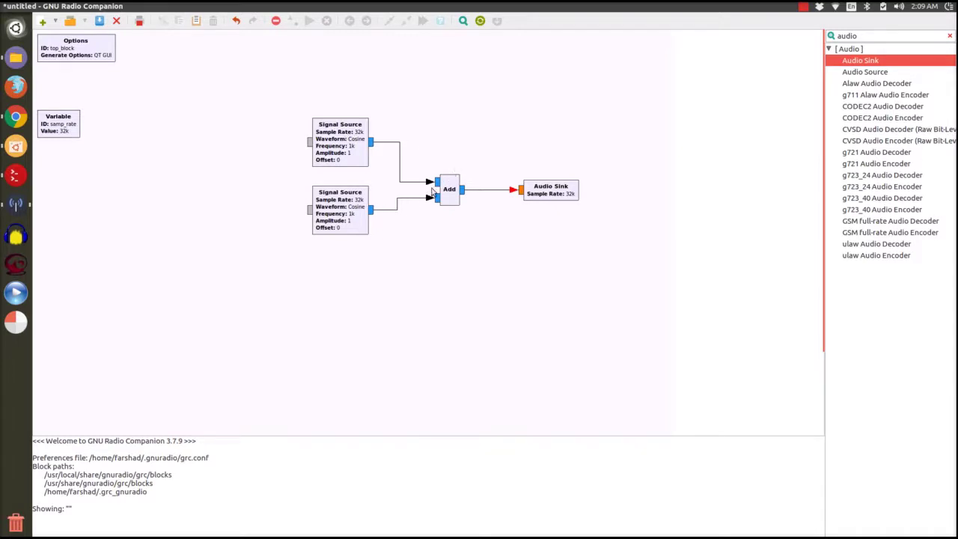
- Set the upper Signal Source's Output Type to Float
double_click(336, 132)
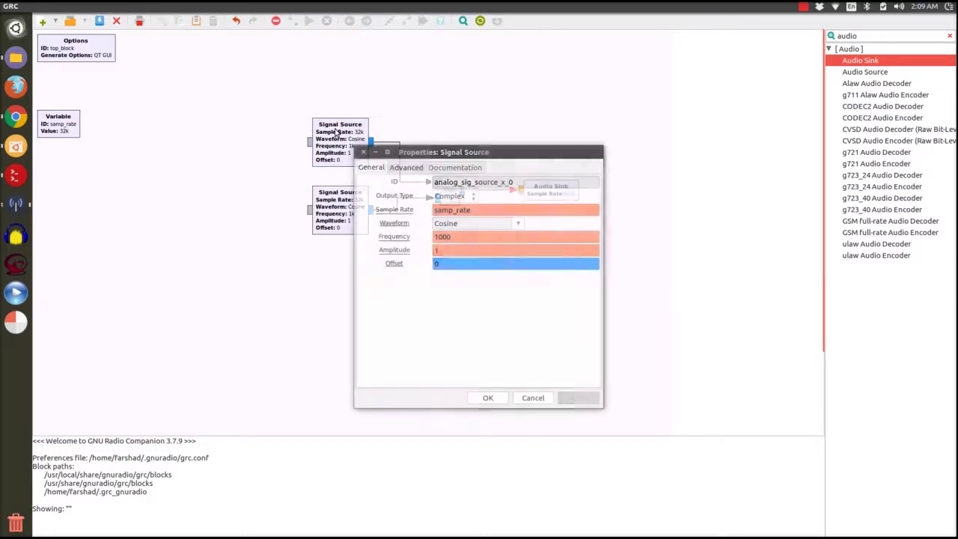
click(473, 198)
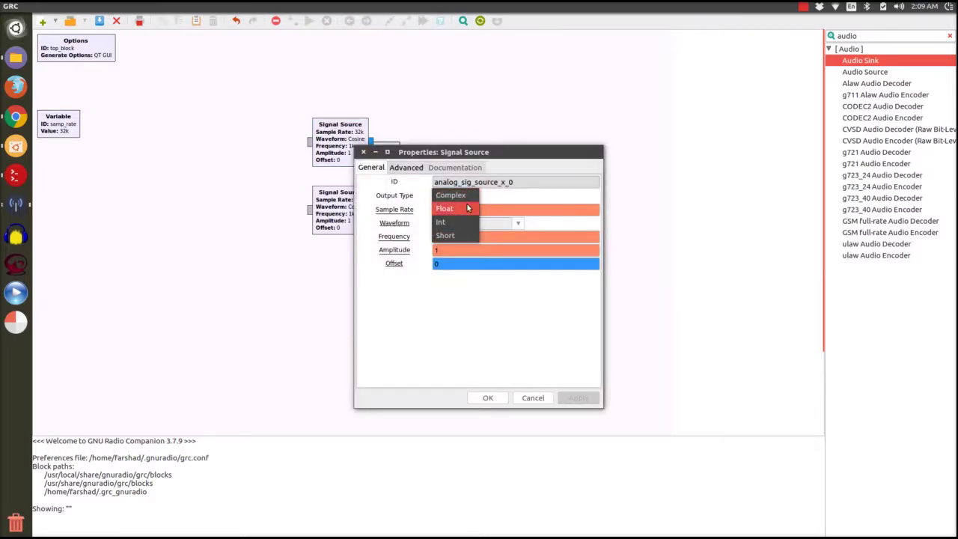
click(467, 209)
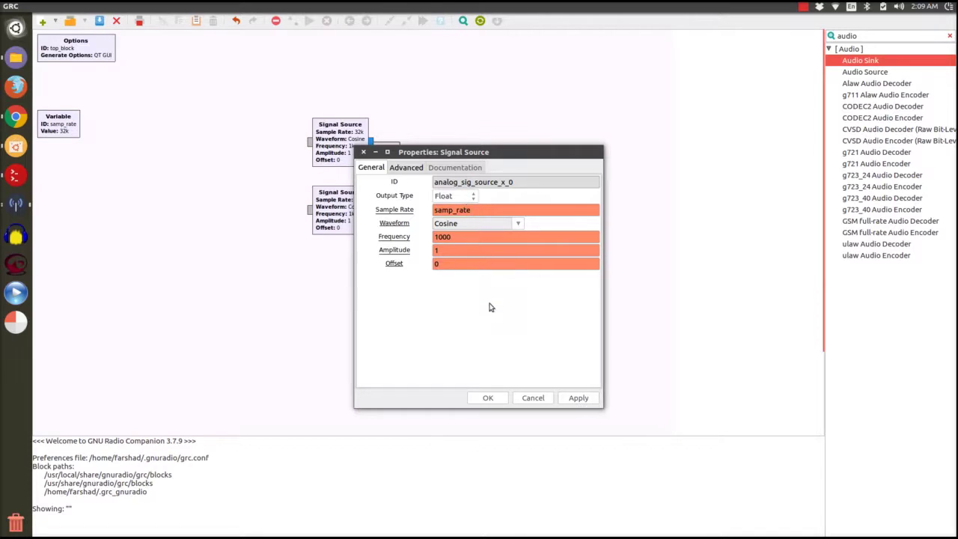
click(495, 398)
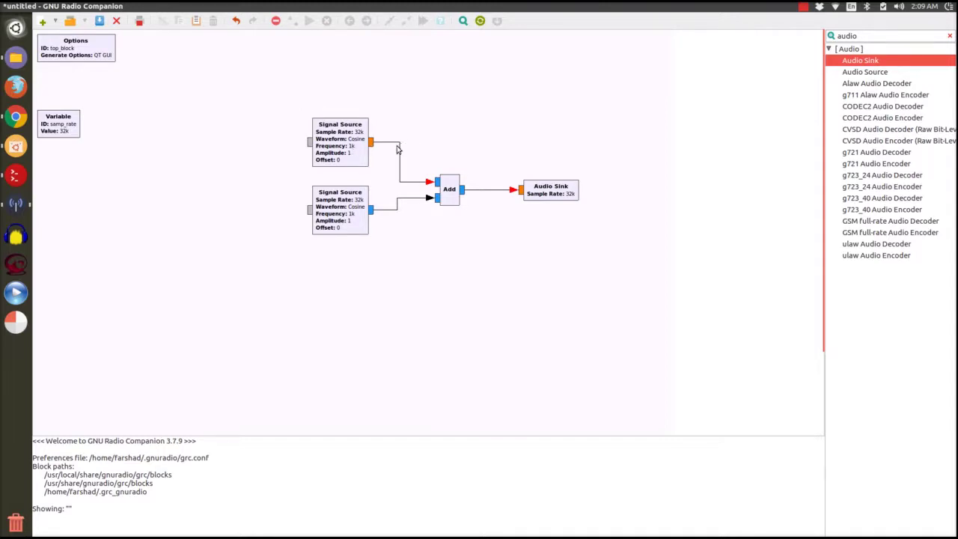
- Set the lower Signal Source's Output Type to Float
double_click(348, 222)
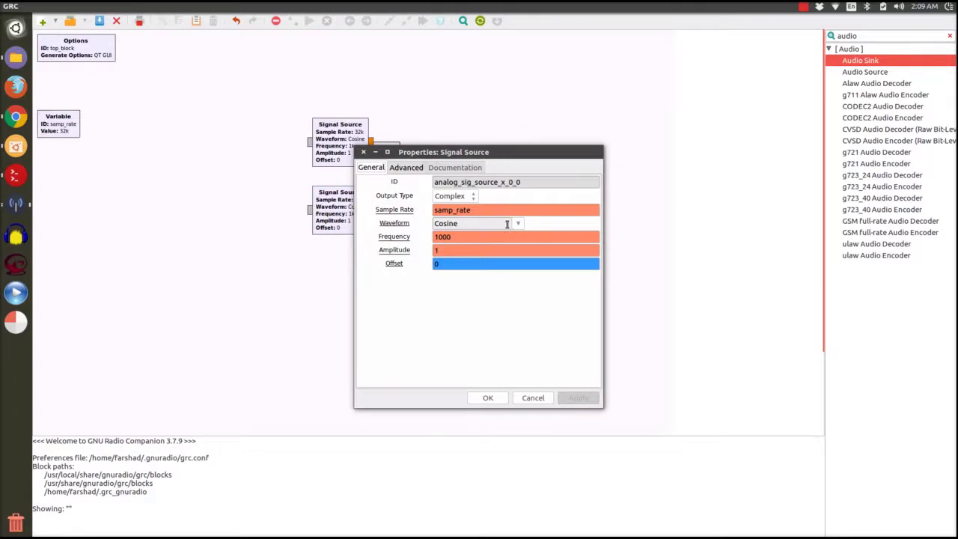
click(455, 197)
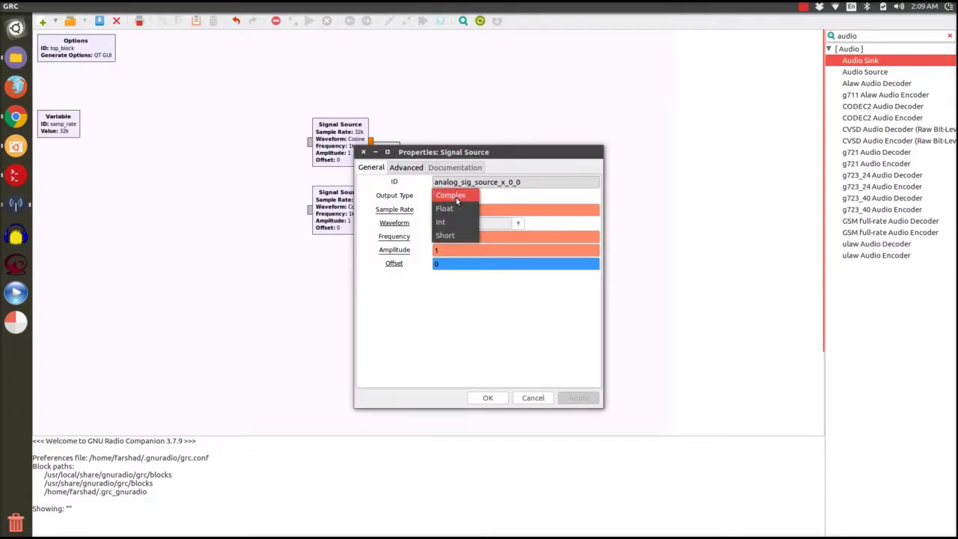
click(456, 209)
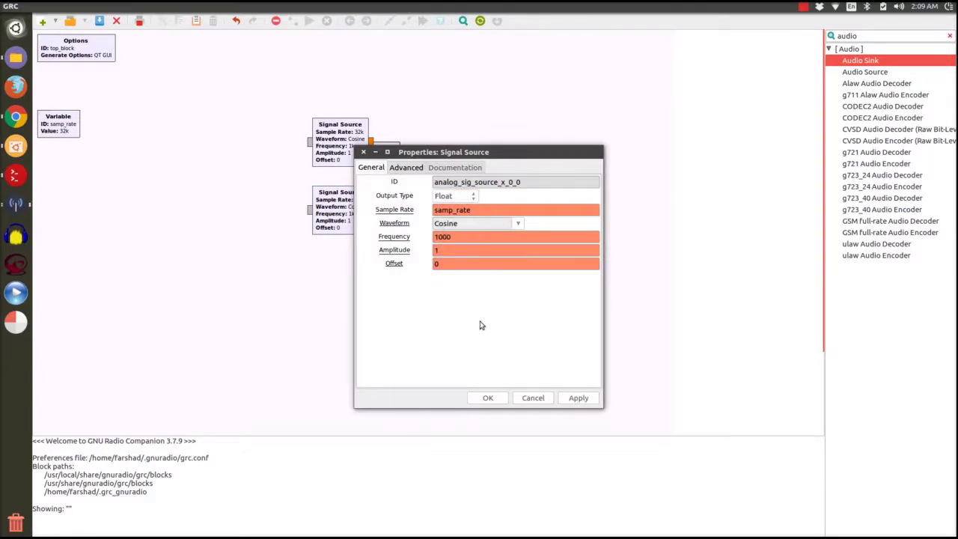
click(487, 397)
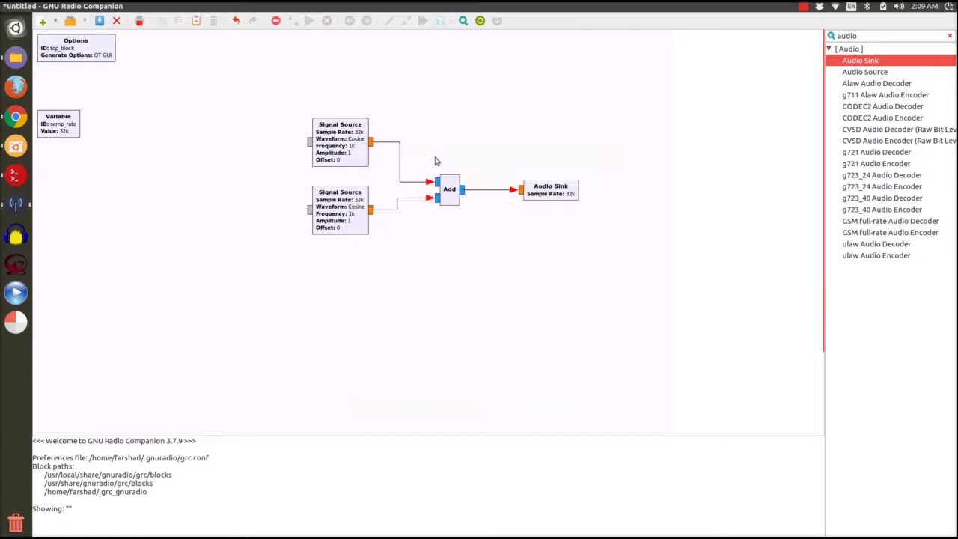
- Set the Add block's IO Type to Float
click(450, 185)
double_click(449, 185)
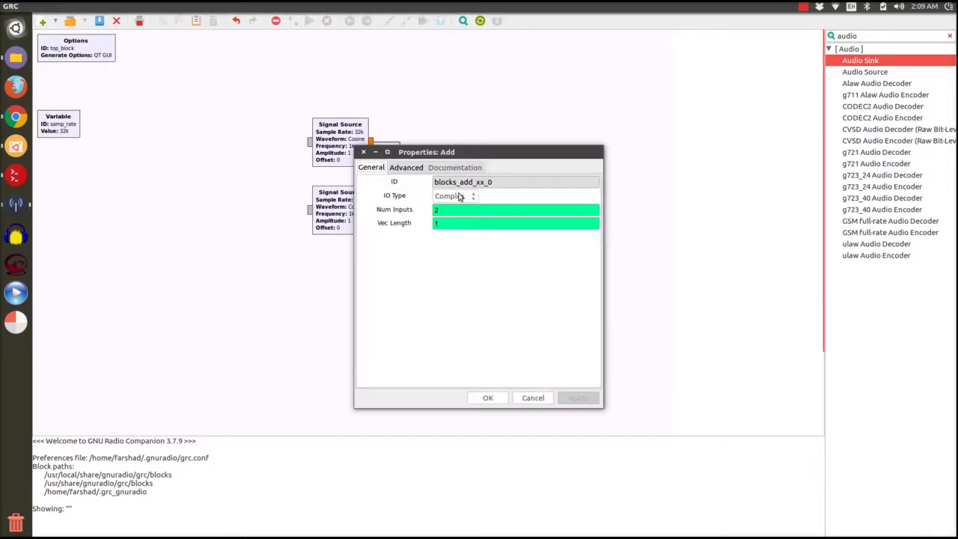
click(456, 196)
click(458, 208)
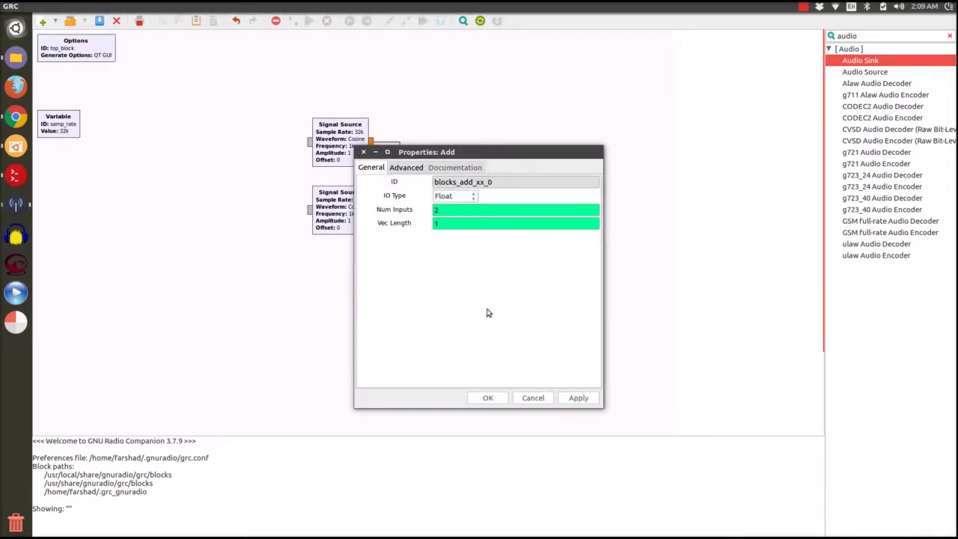
click(494, 399)
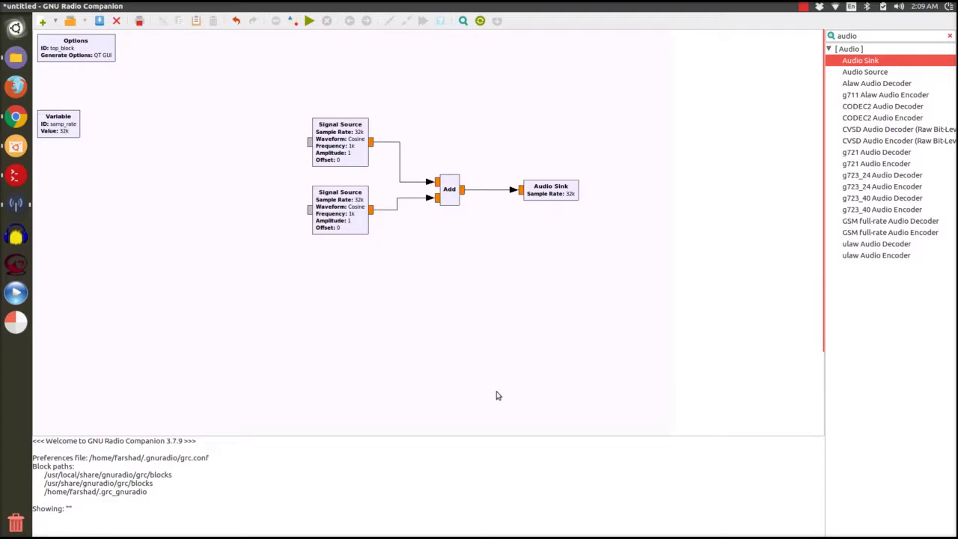
click(545, 199)
click(524, 231)
- Choose the 48KHz preset from the Audio Sink's Sample Rate list and confirm
double_click(555, 196)
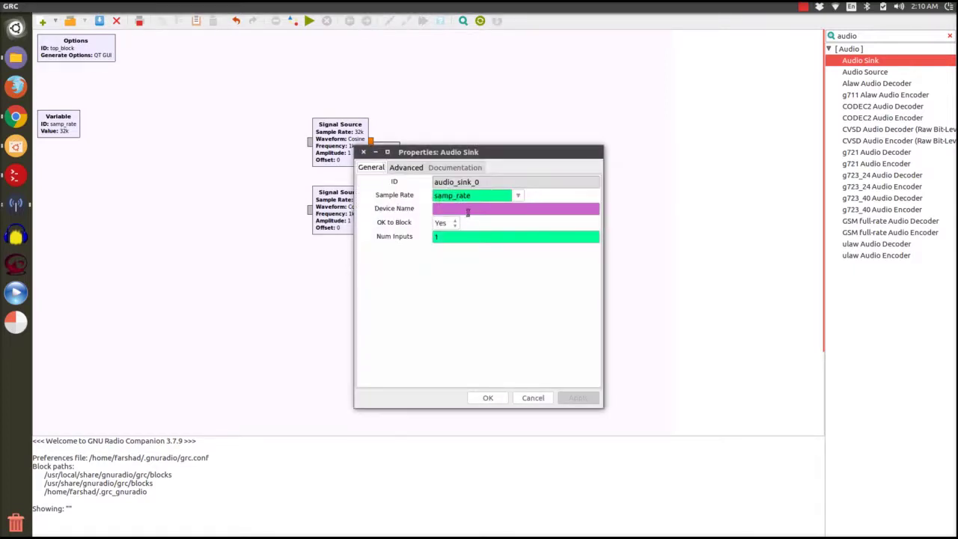
click(518, 196)
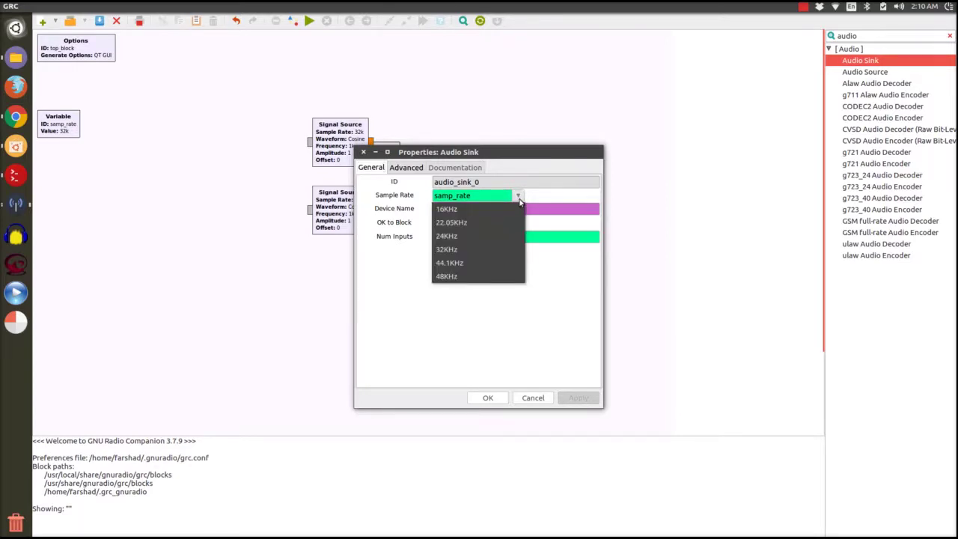
click(506, 278)
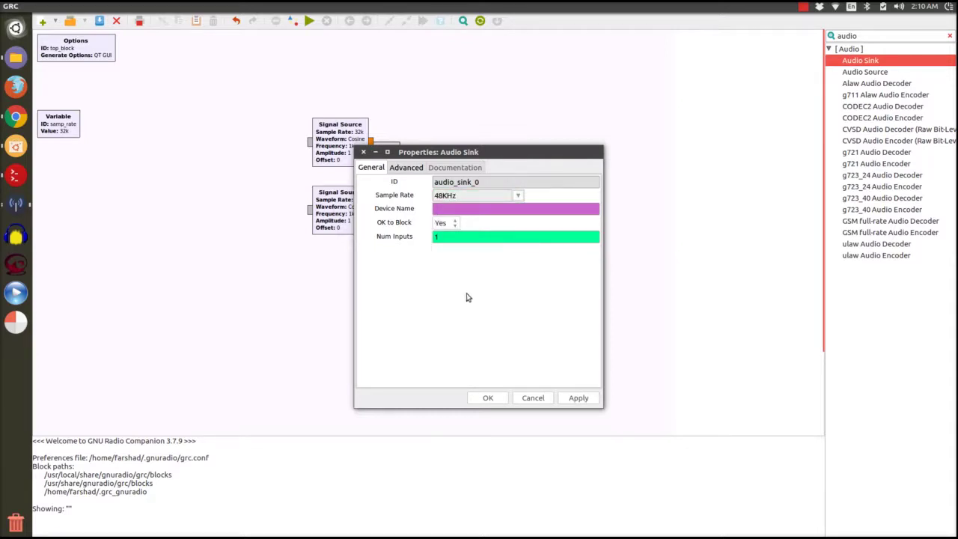
click(495, 404)
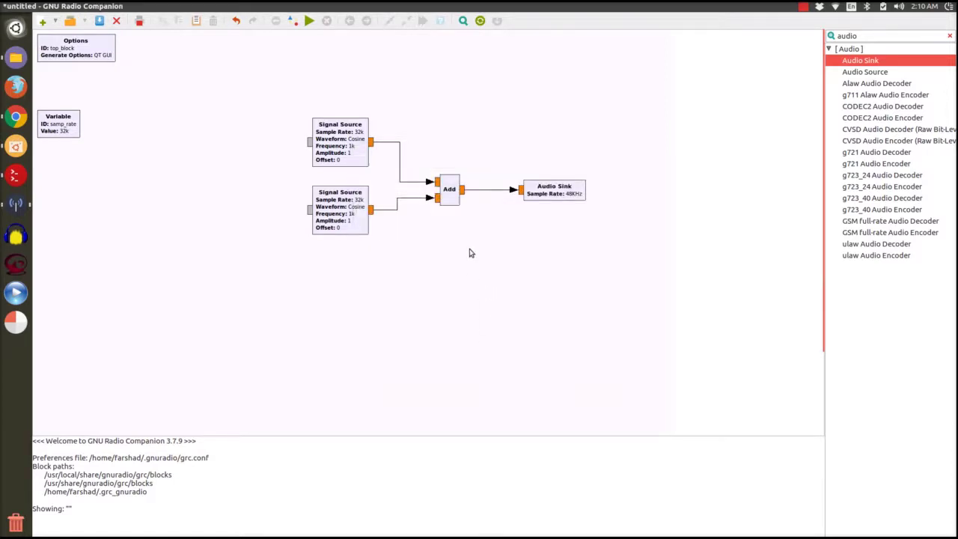
- Change the samp_rate Variable block's value from 32000 to 48000
double_click(69, 133)
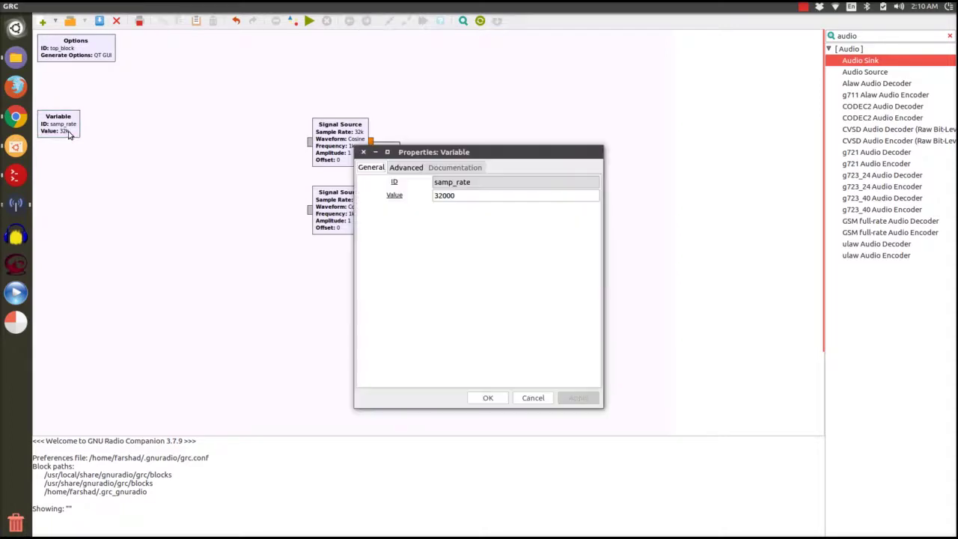
click(471, 196)
double_click(470, 196)
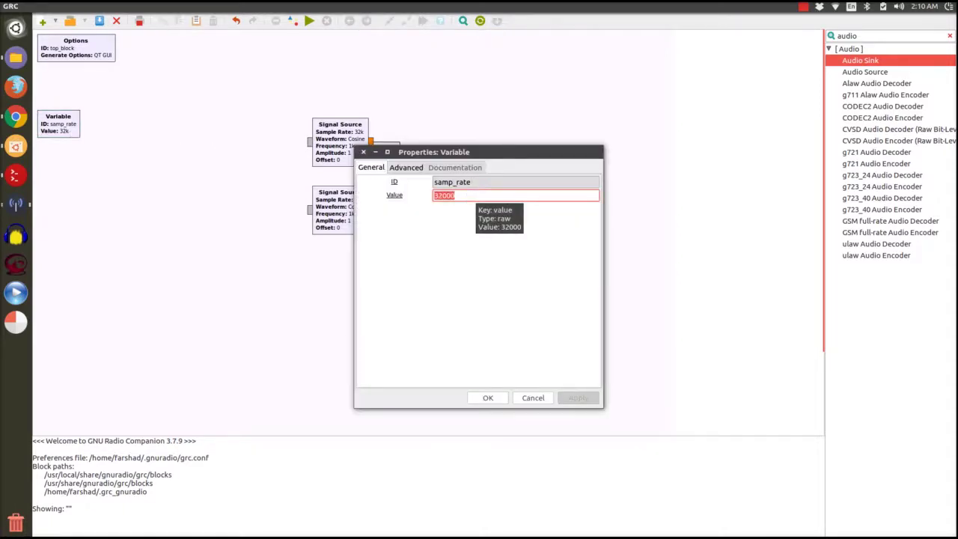
text(48000)
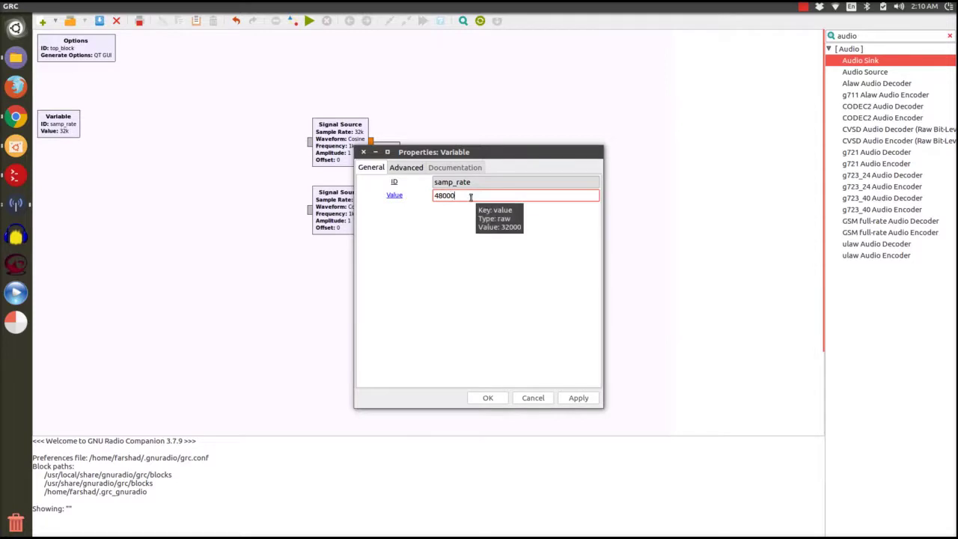
triple_click(479, 181)
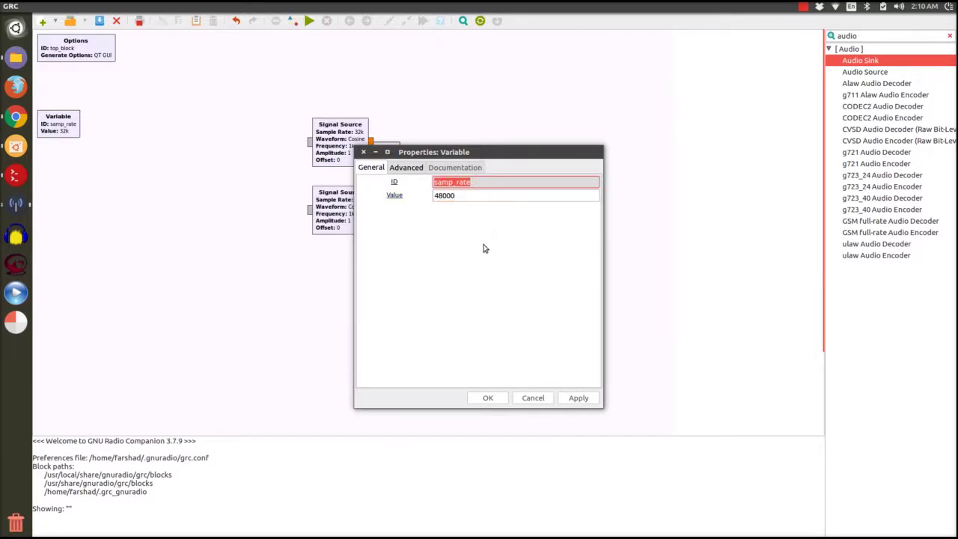
click(490, 402)
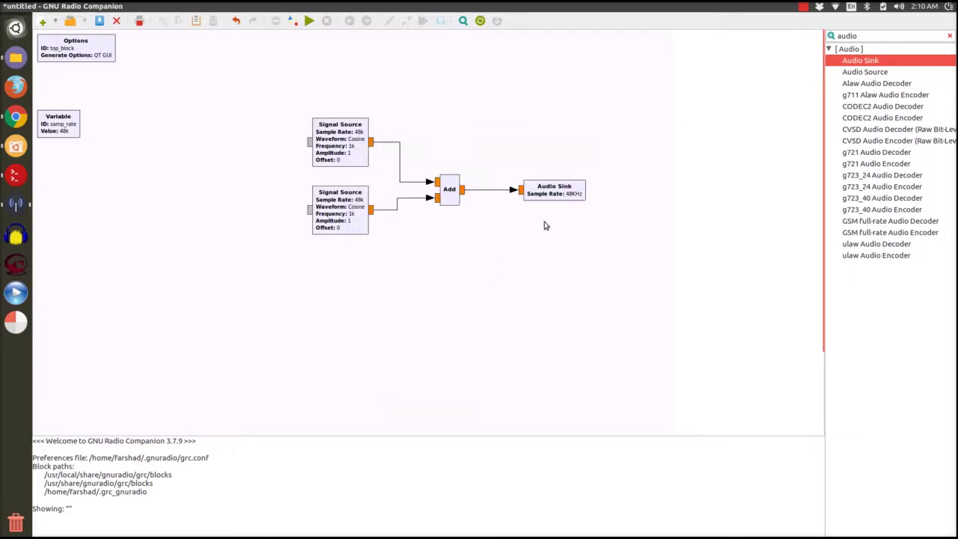
double_click(567, 196)
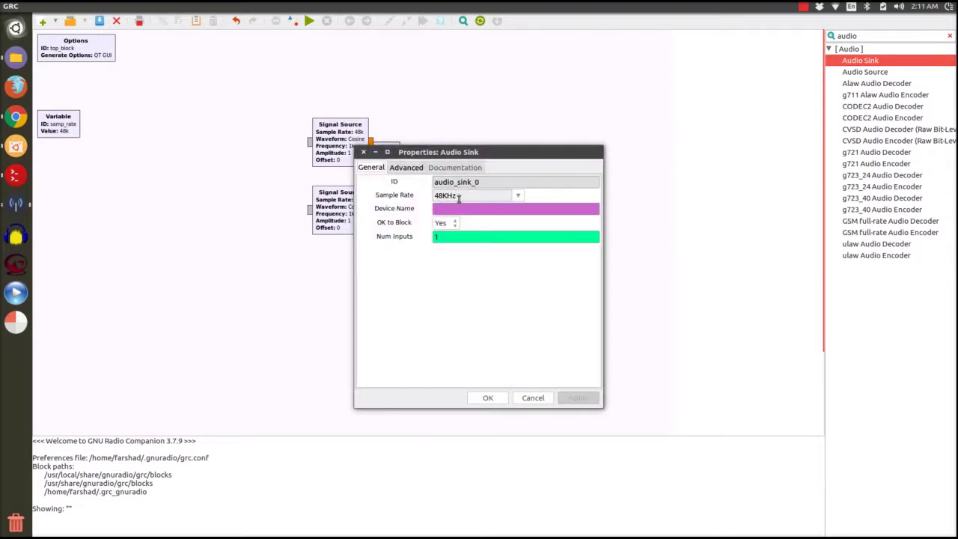
- Replace the Audio Sink's 48KHz sample rate with the samp_rate variable
double_click(463, 196)
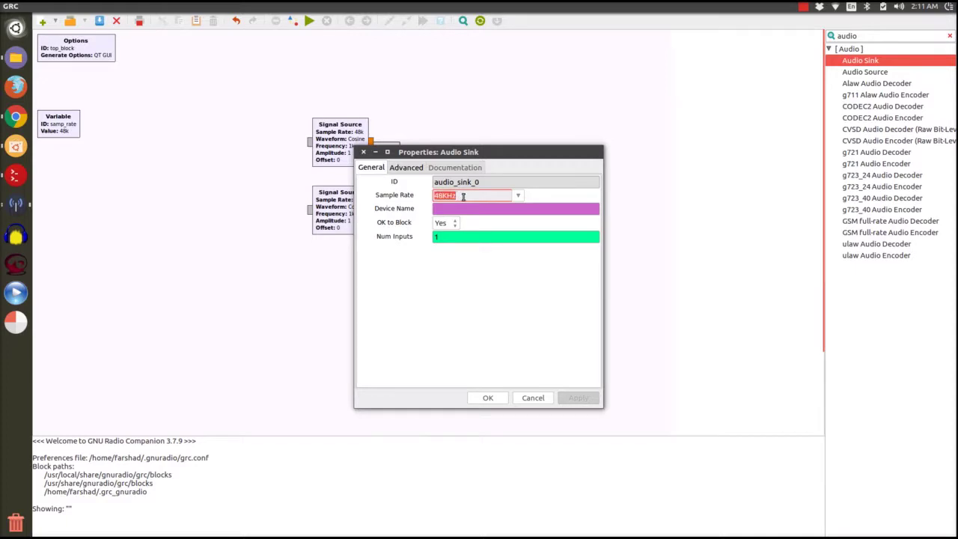
text(samp_rate)
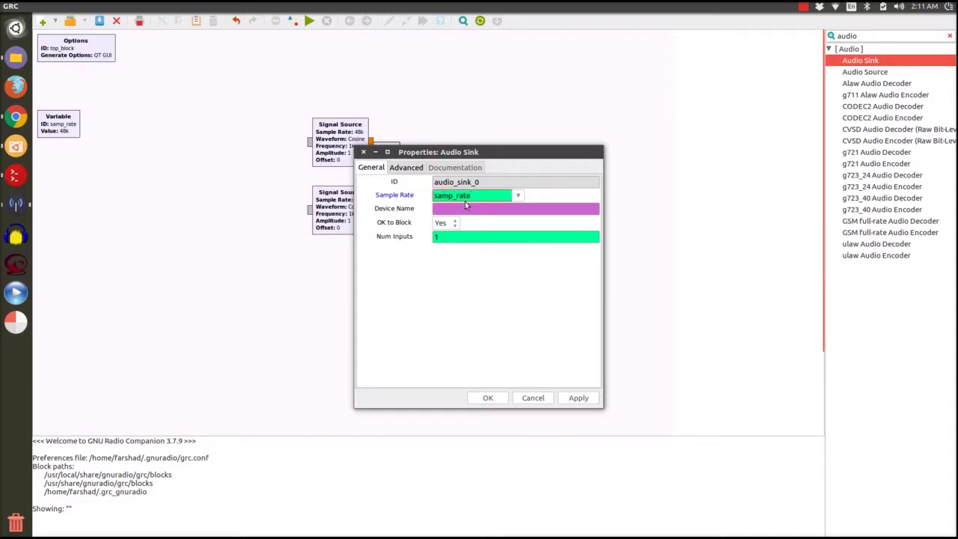
click(491, 399)
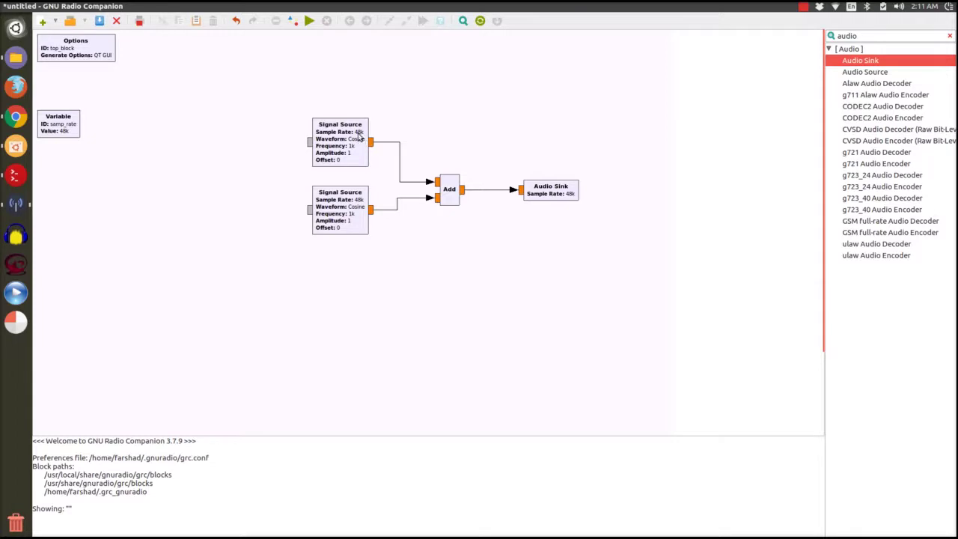
- Change the upper Signal Source's frequency from 1000 to 350
click(357, 136)
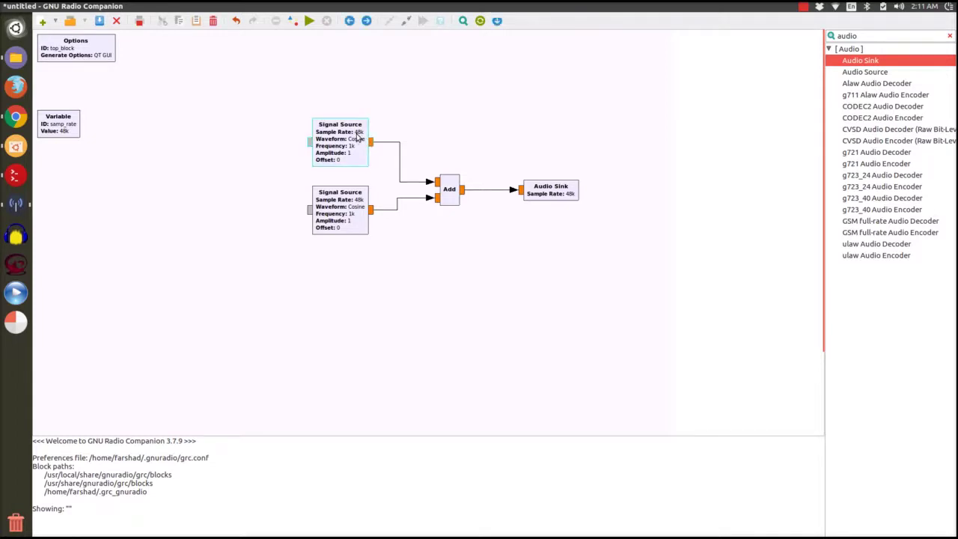
double_click(358, 136)
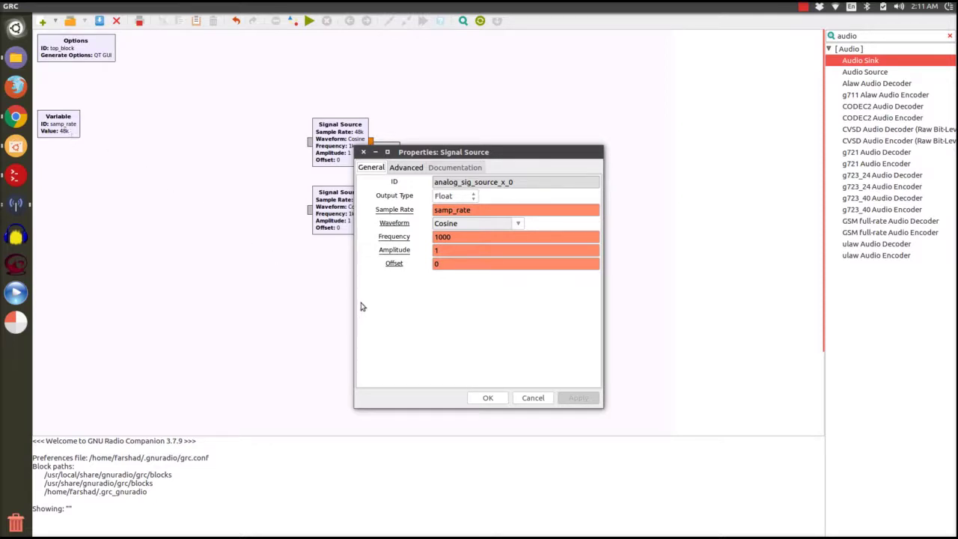
click(488, 401)
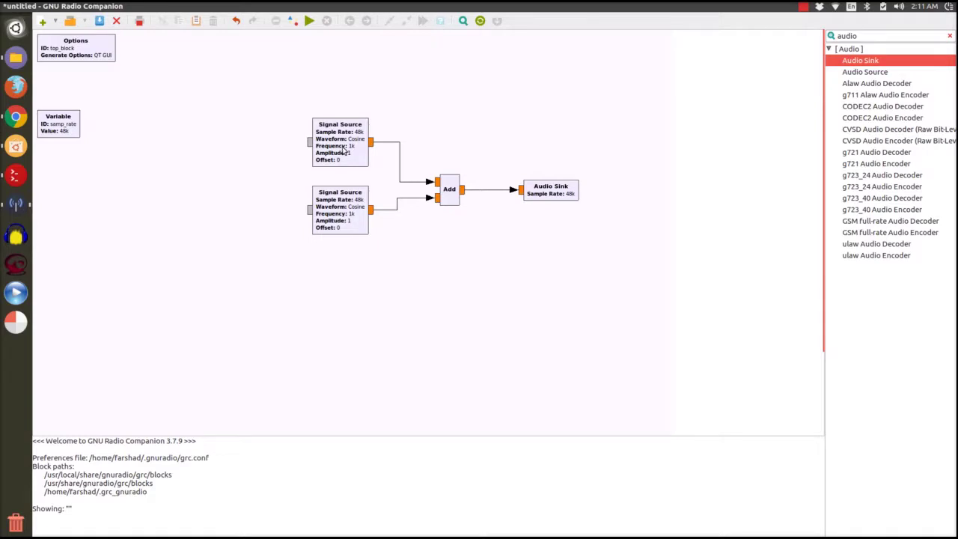
click(343, 150)
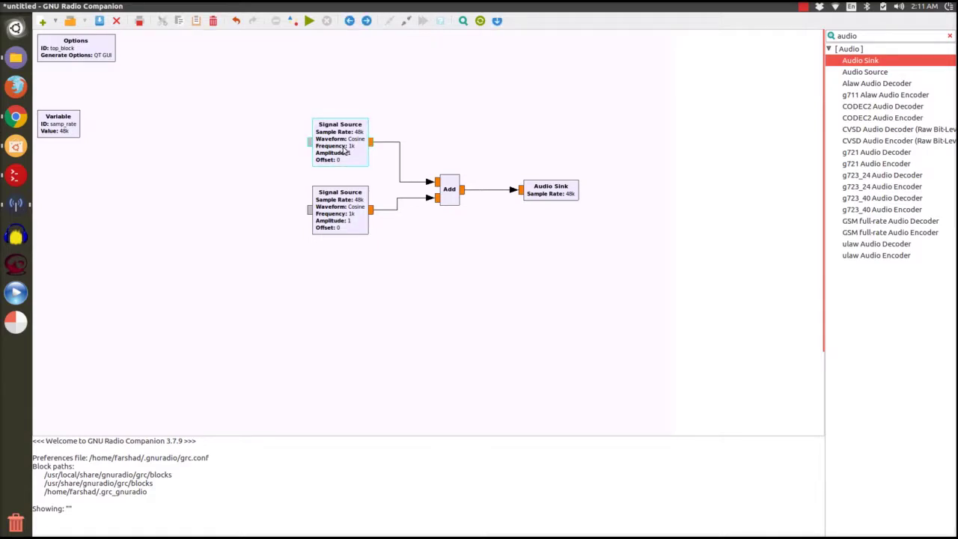
double_click(344, 152)
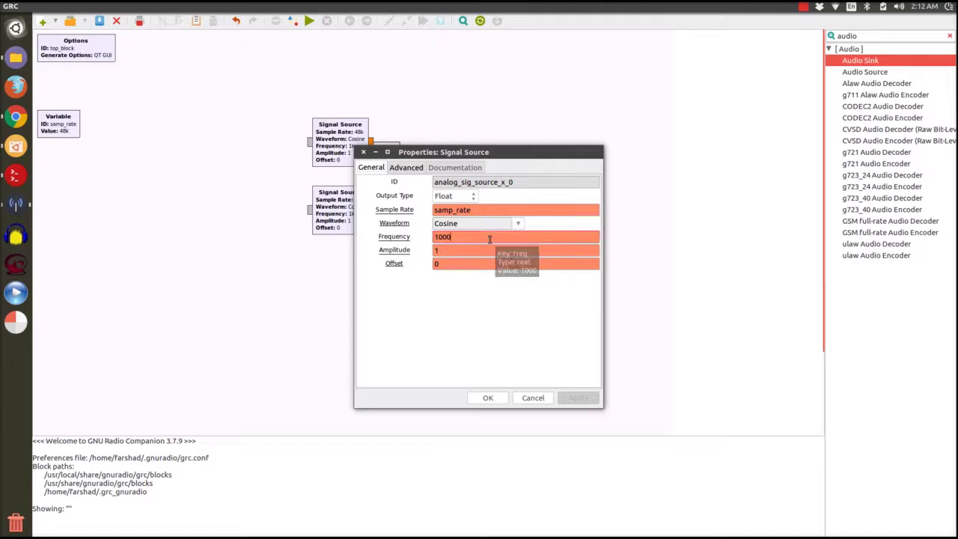
double_click(490, 237)
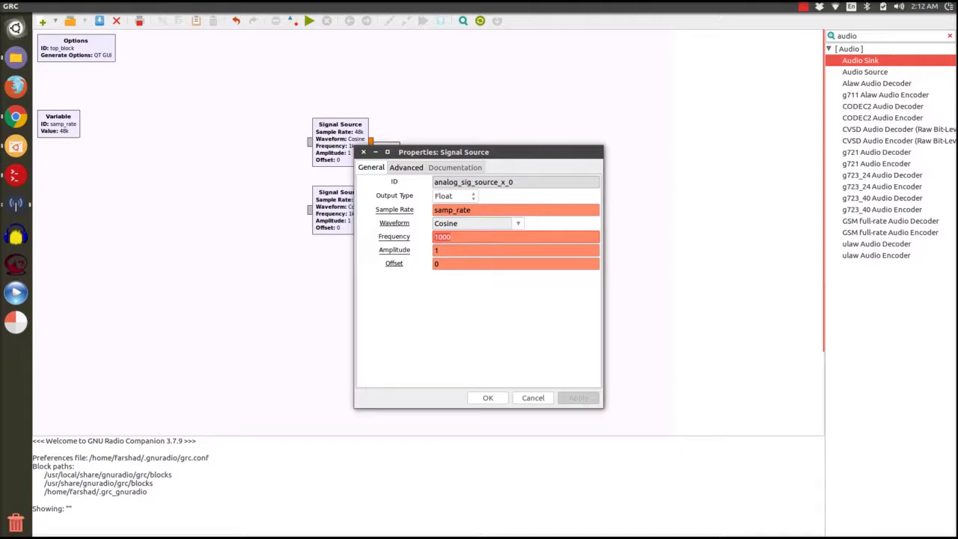
text(350)
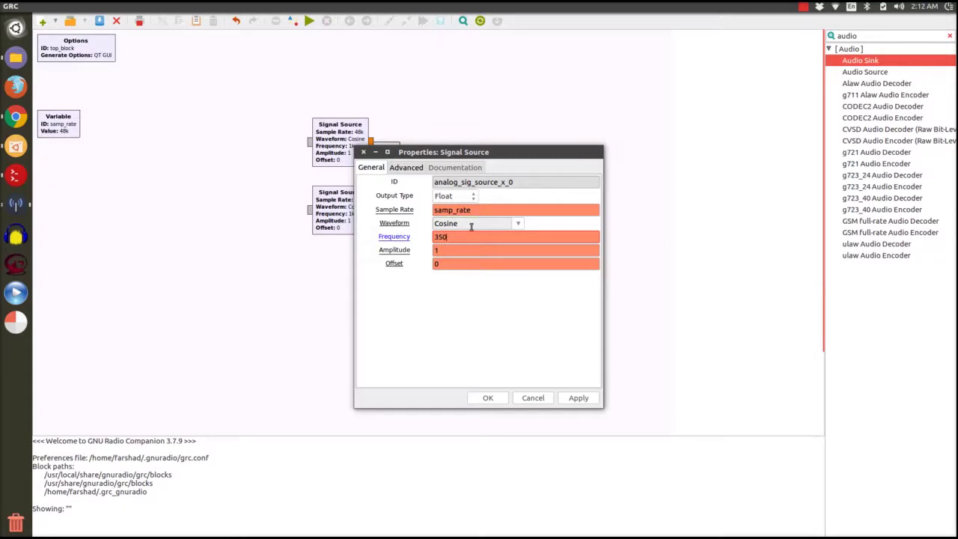
- Keep the Cosine waveform and set the upper source's amplitude to 0.1
click(471, 226)
click(471, 255)
click(458, 251)
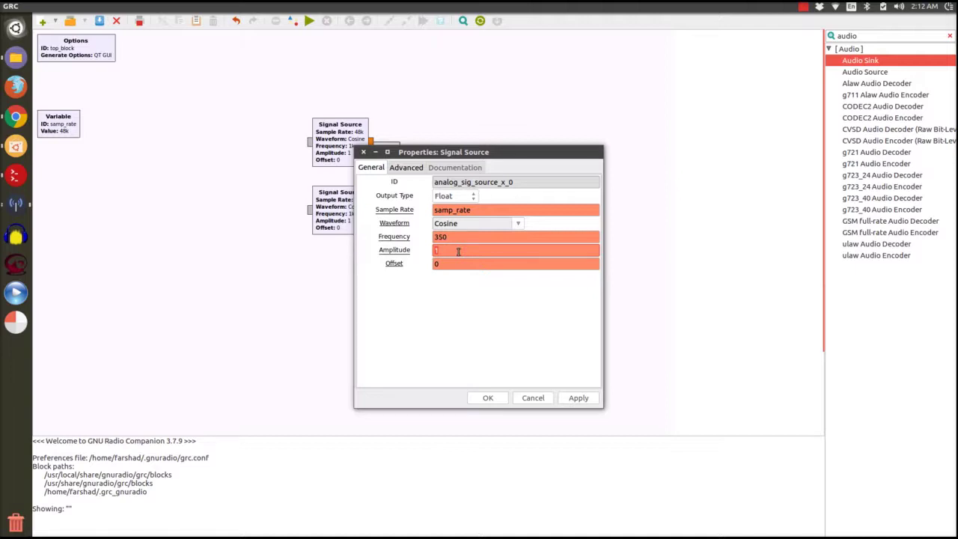
text(0)
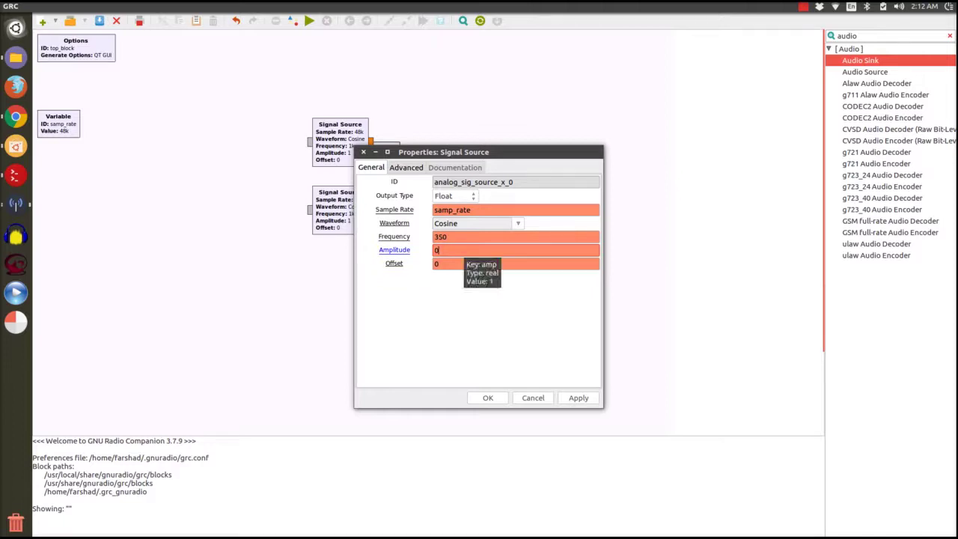
text(.1)
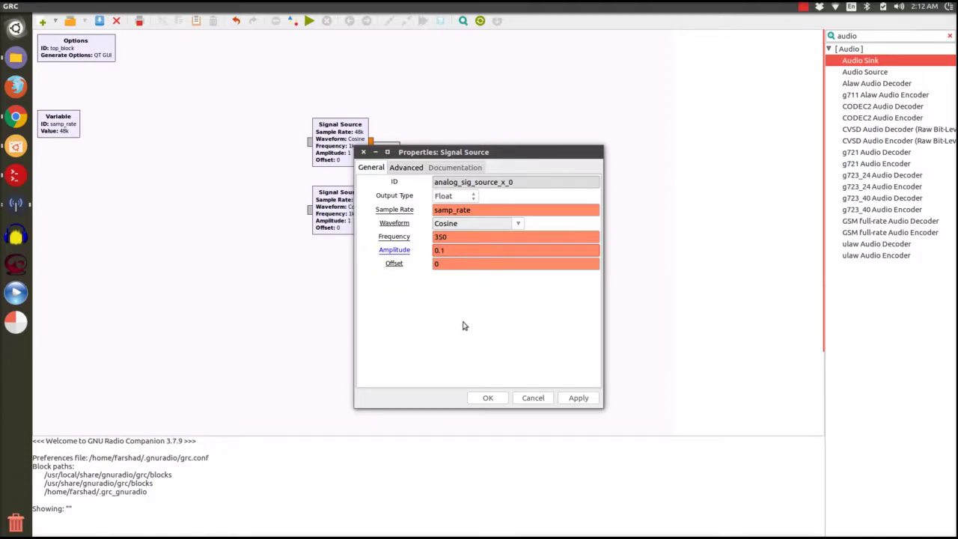
click(485, 399)
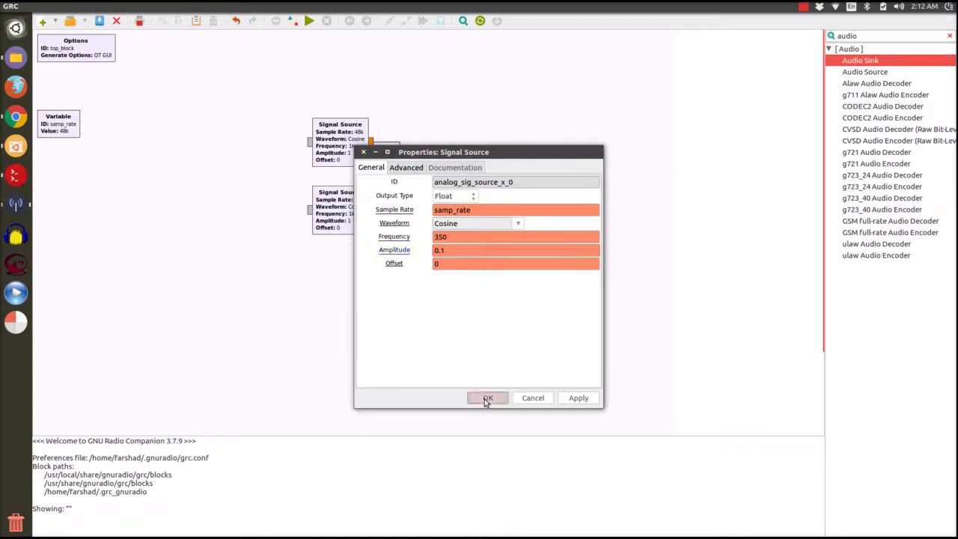
double_click(337, 215)
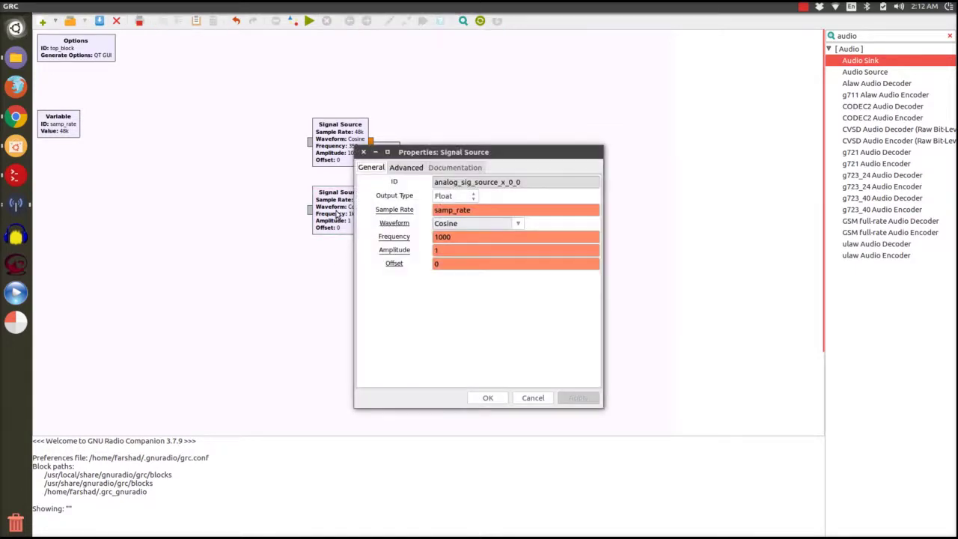
- Change the lower Signal Source's frequency from 1000 to 440 and its amplitude from 1 to 0.1
double_click(457, 237)
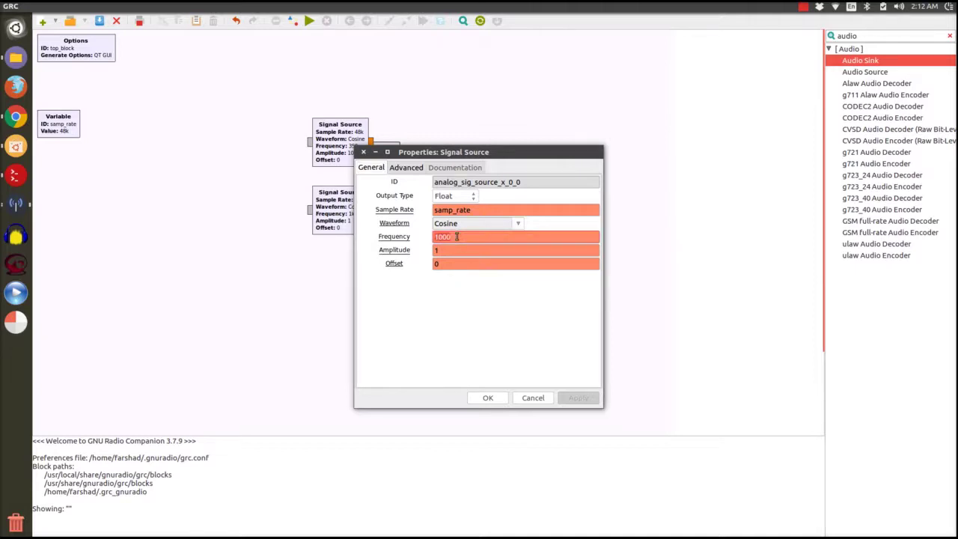
text(440)
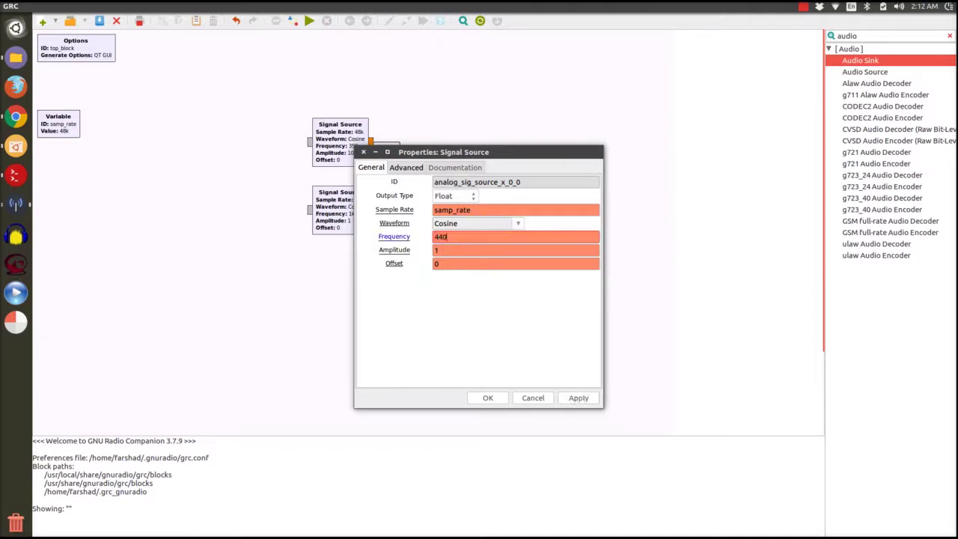
double_click(456, 249)
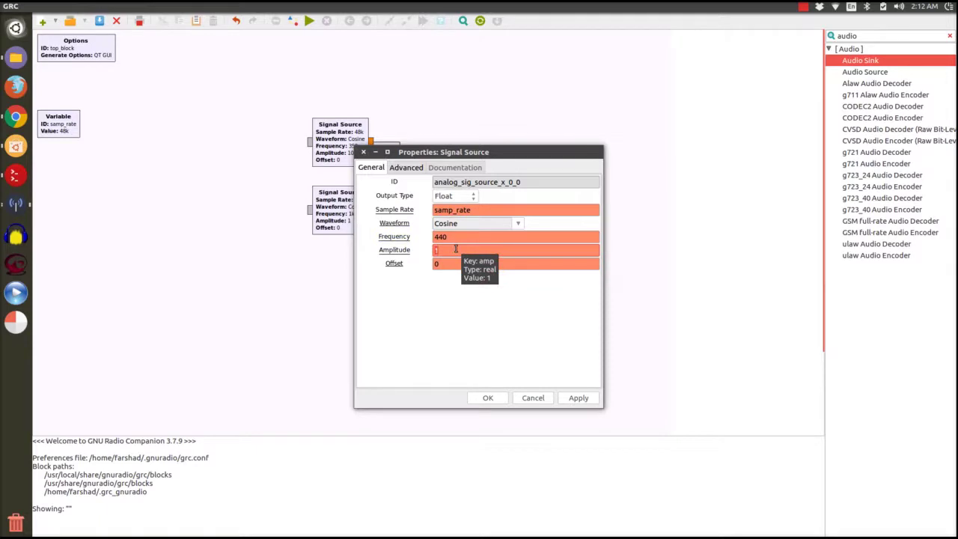
text(0.1)
click(488, 398)
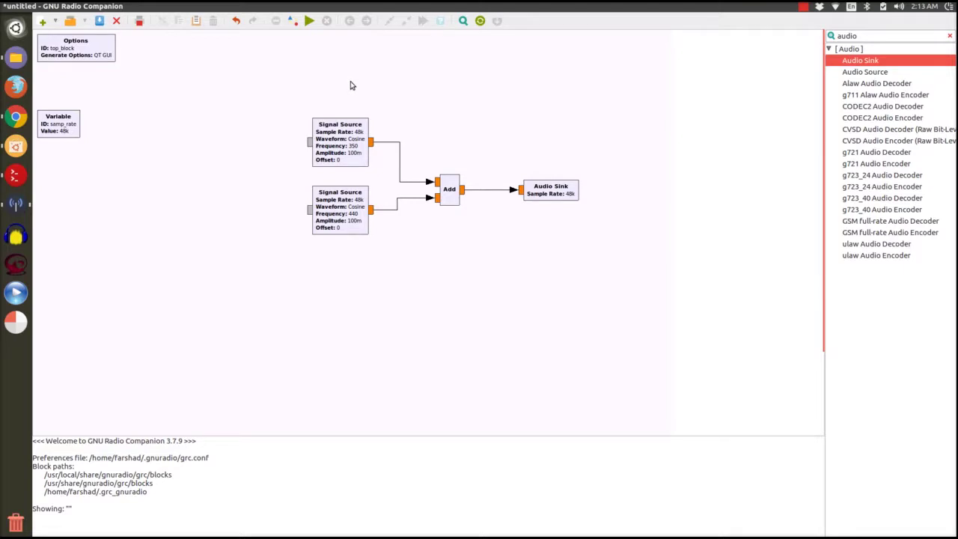
- Execute the flowgraph, saving it as example.grc in the gnuradio folder, then close the Top Block window
click(310, 21)
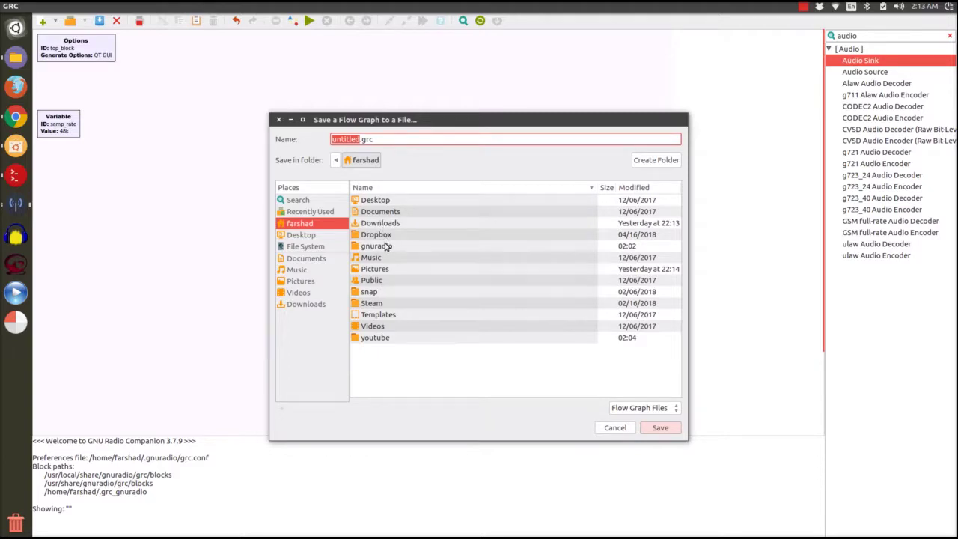
click(386, 247)
double_click(387, 247)
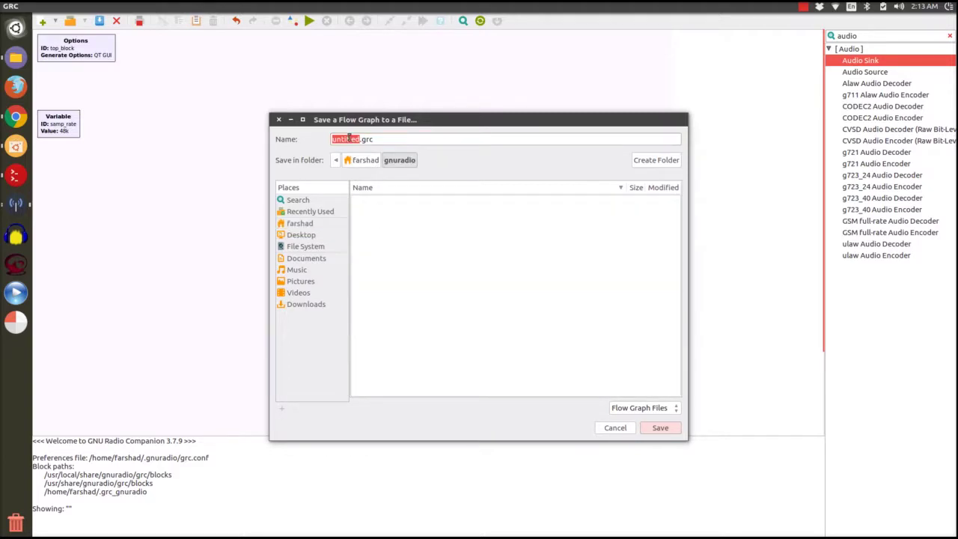
text(ex)
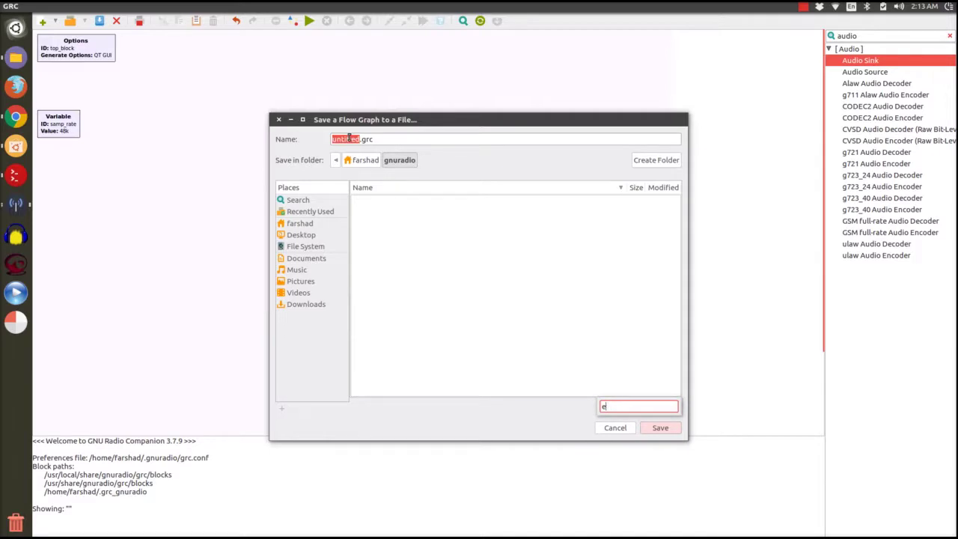
key(BackSpace)
click(349, 139)
double_click(348, 139)
text(example)
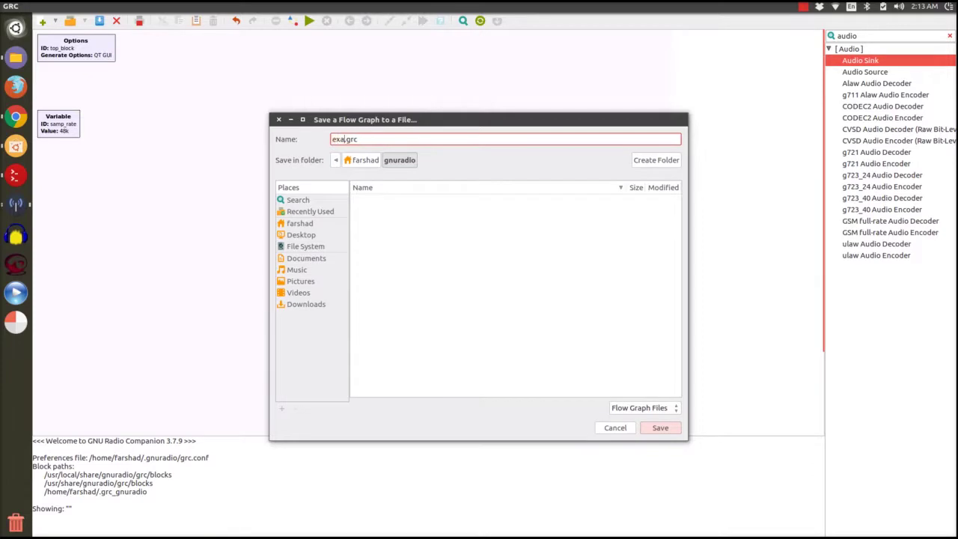
key(Return)
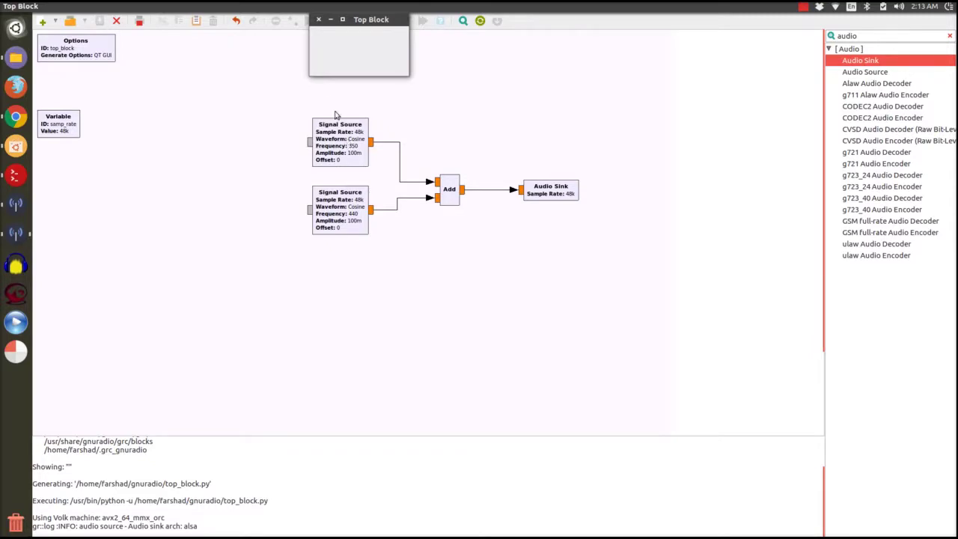
click(317, 18)
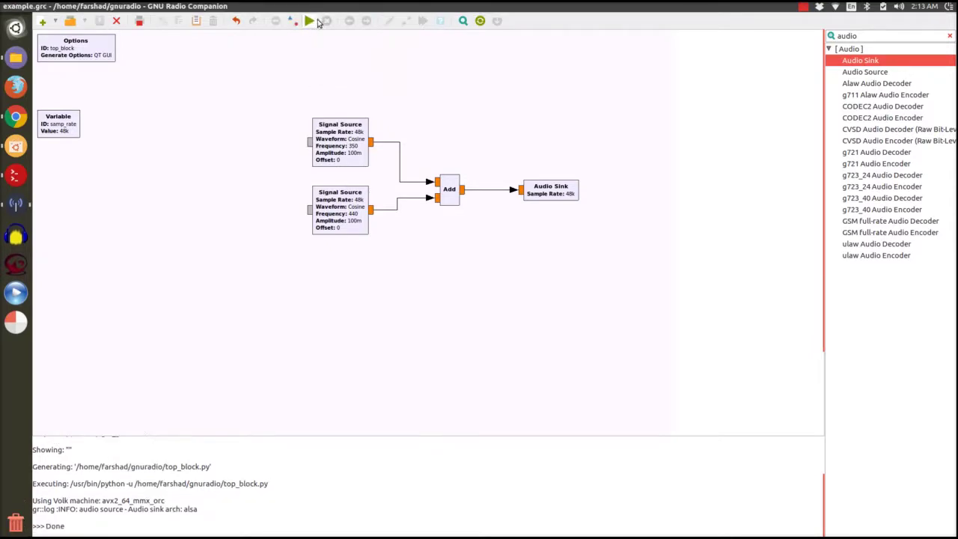
- Change the Options block's Generate Options from QT GUI to No GUI
click(96, 56)
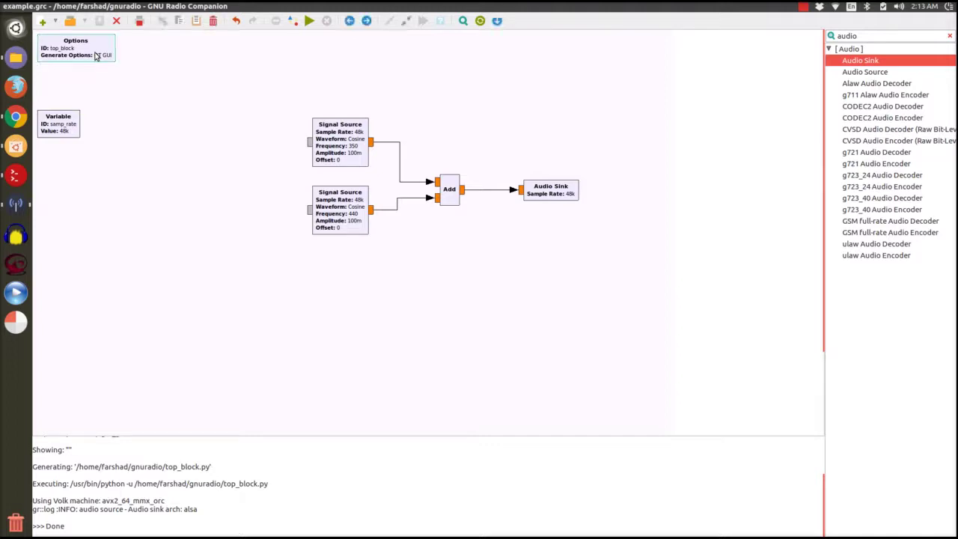
double_click(96, 56)
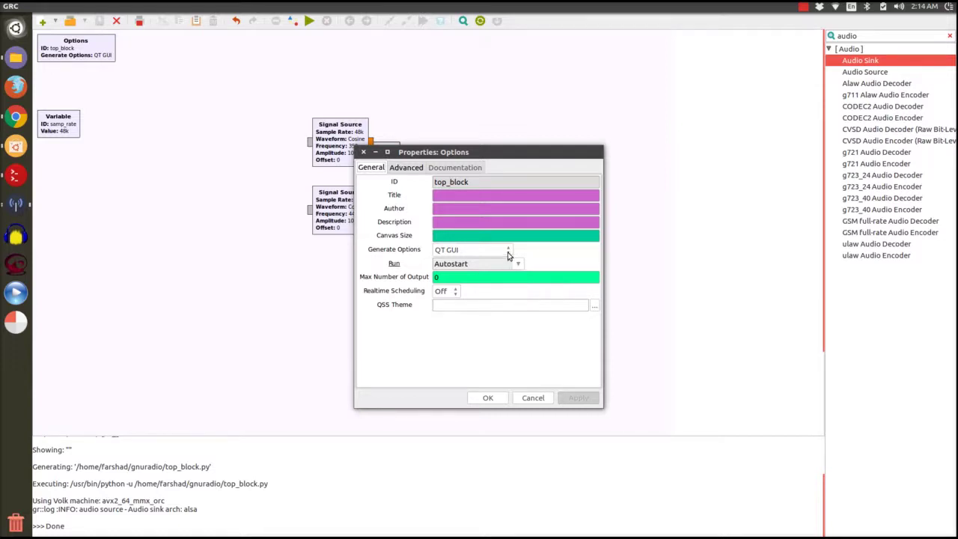
click(505, 251)
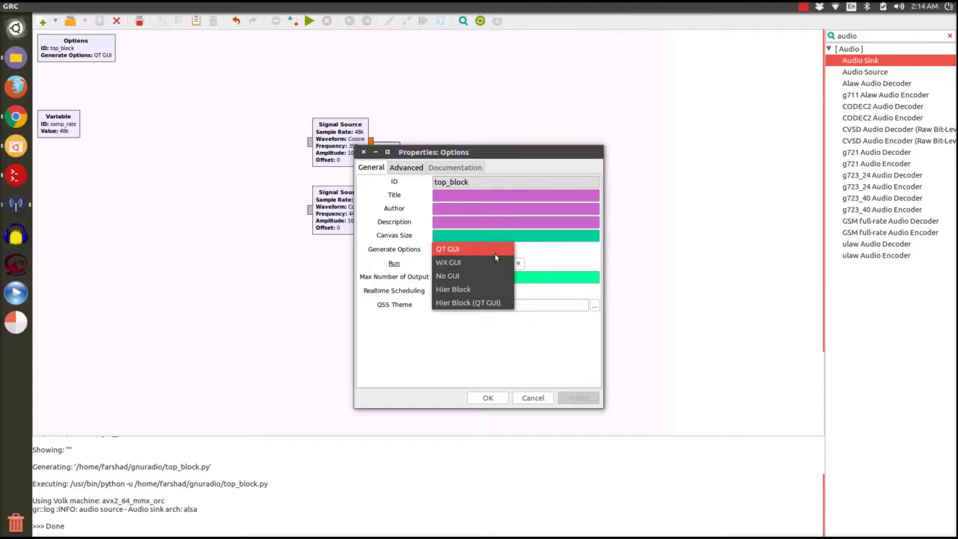
click(474, 276)
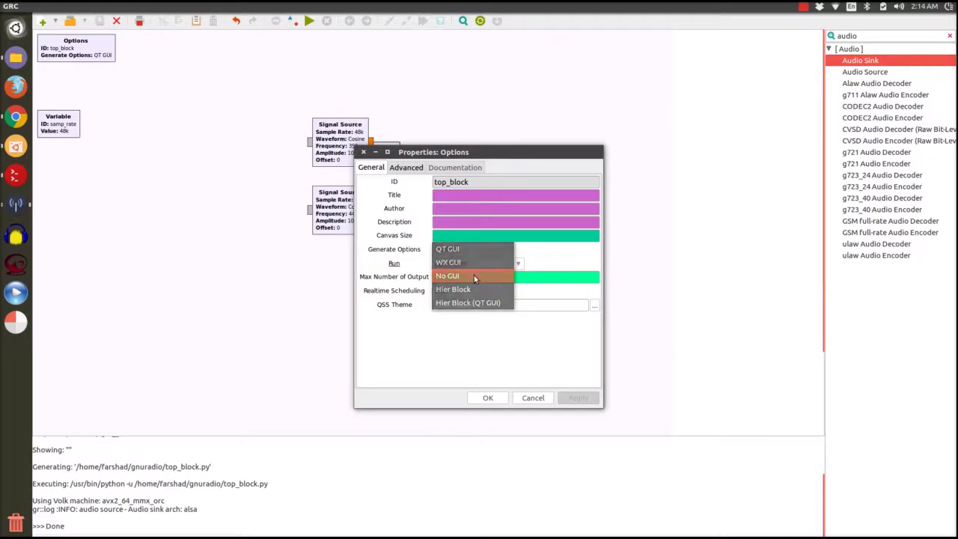
click(489, 398)
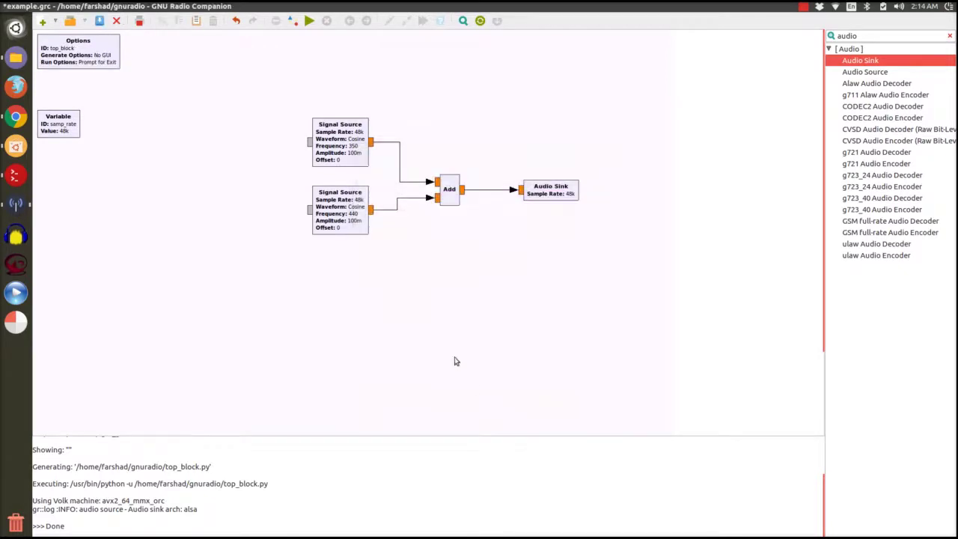
- Regenerate top_block.py, execute the No GUI flowgraph, then kill it
click(295, 19)
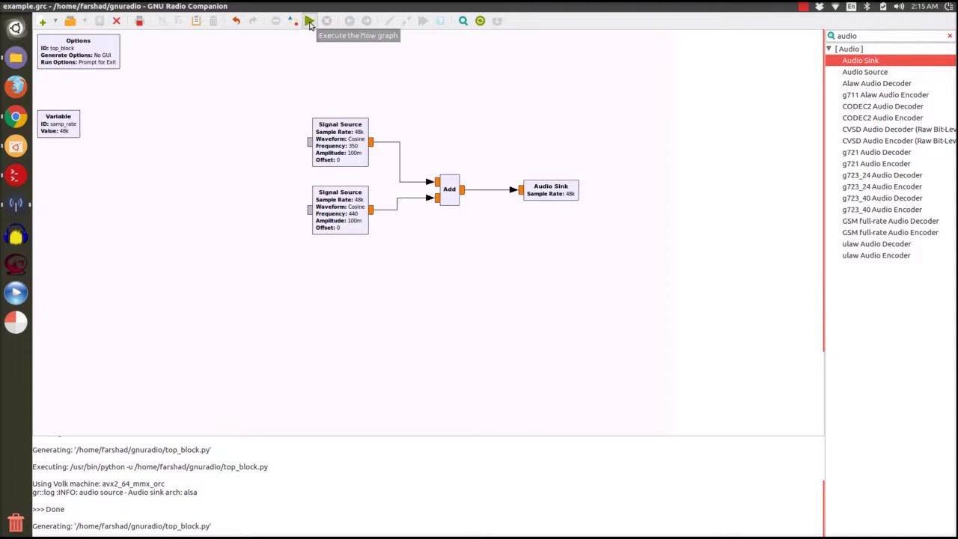
click(309, 22)
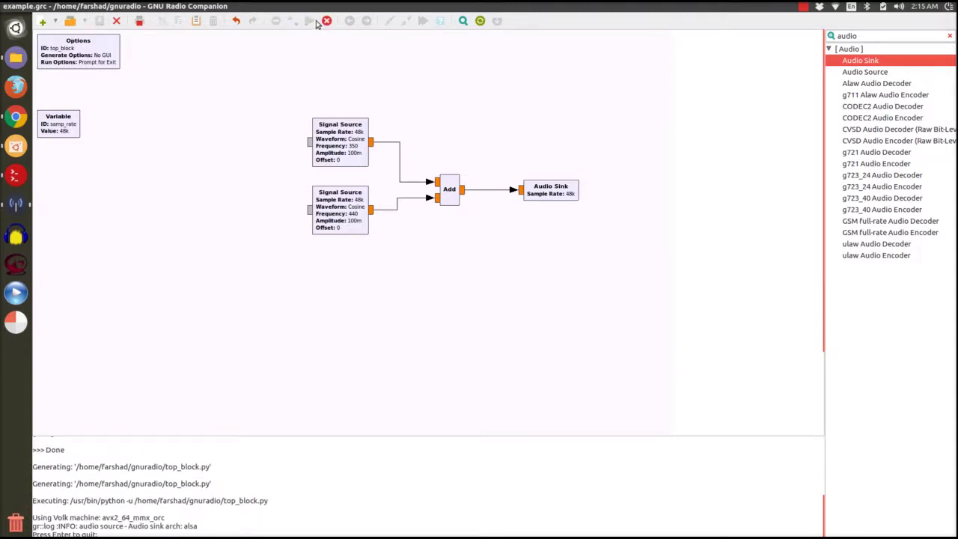
click(327, 21)
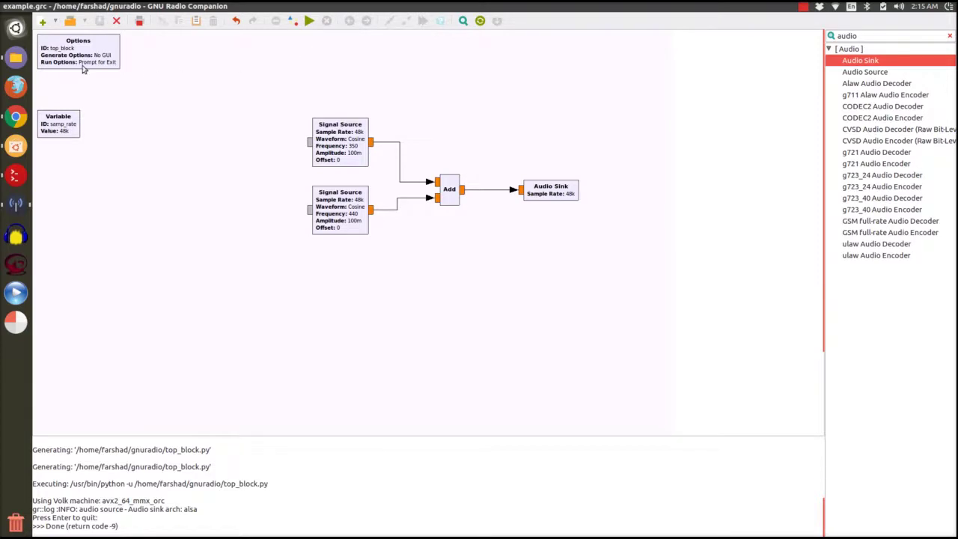
- Open top_block.py from the gnuradio folder in gedit and maximize its window
click(10, 63)
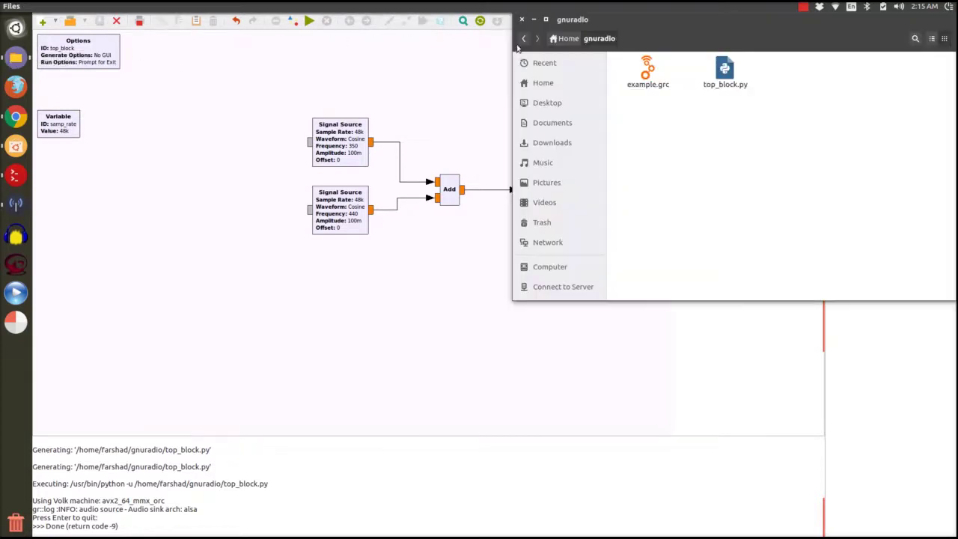
click(724, 73)
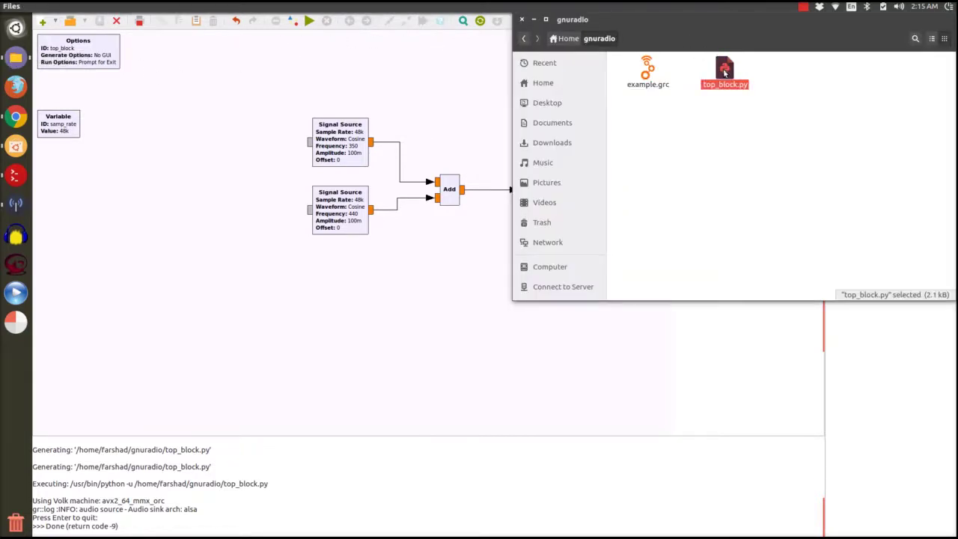
click(647, 86)
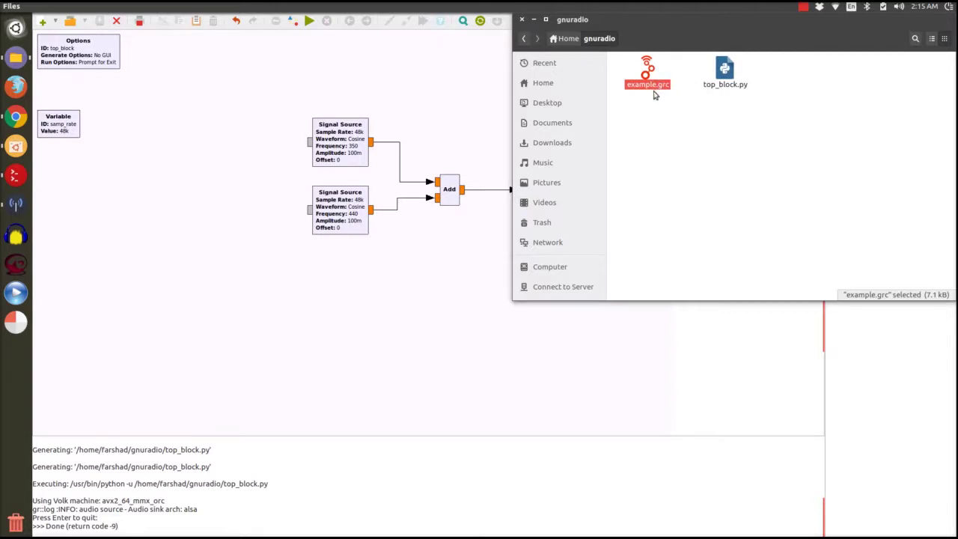
click(723, 84)
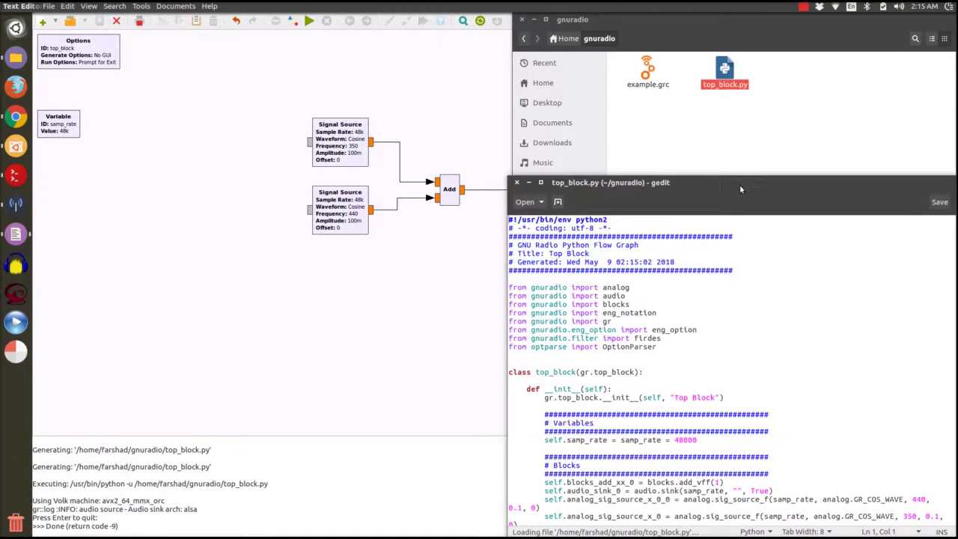
double_click(739, 183)
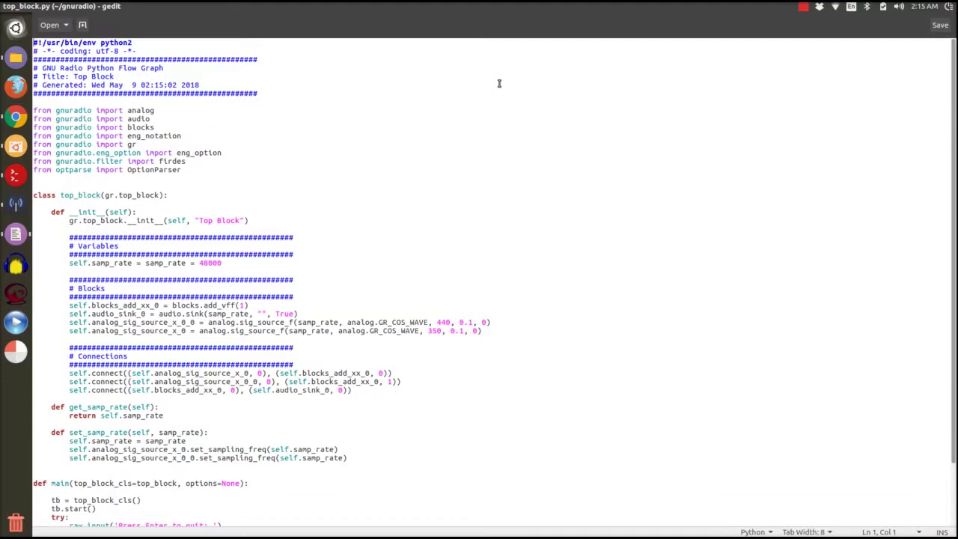
- Scroll through top_block.py's code, then unmaximize gedit so the flowgraph shows
scroll(500, 83, down, 2)
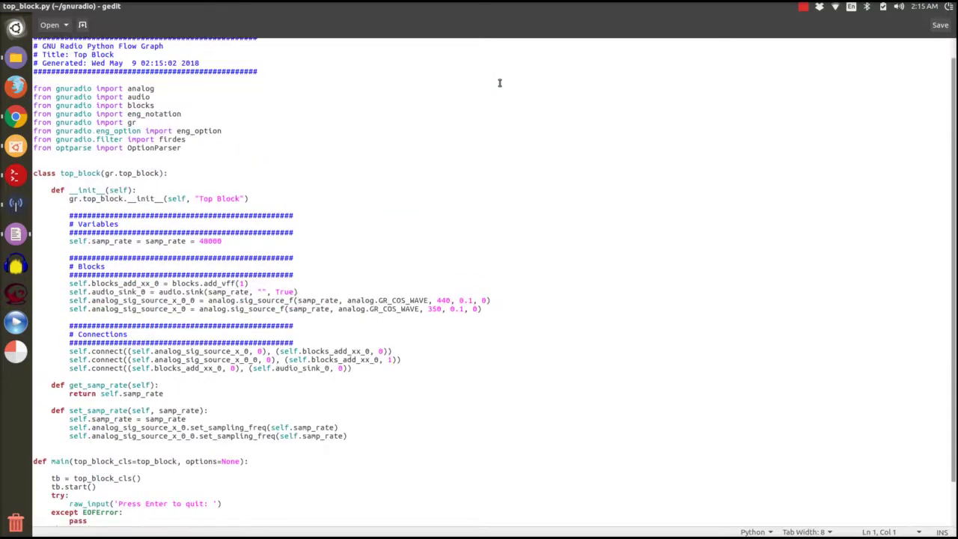
scroll(500, 82, up, 2)
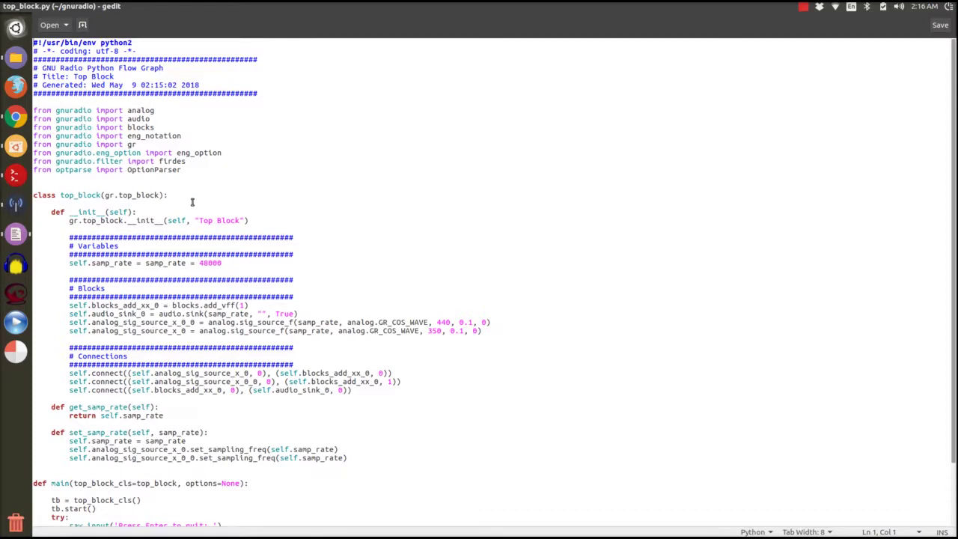
scroll(194, 202, down, 3)
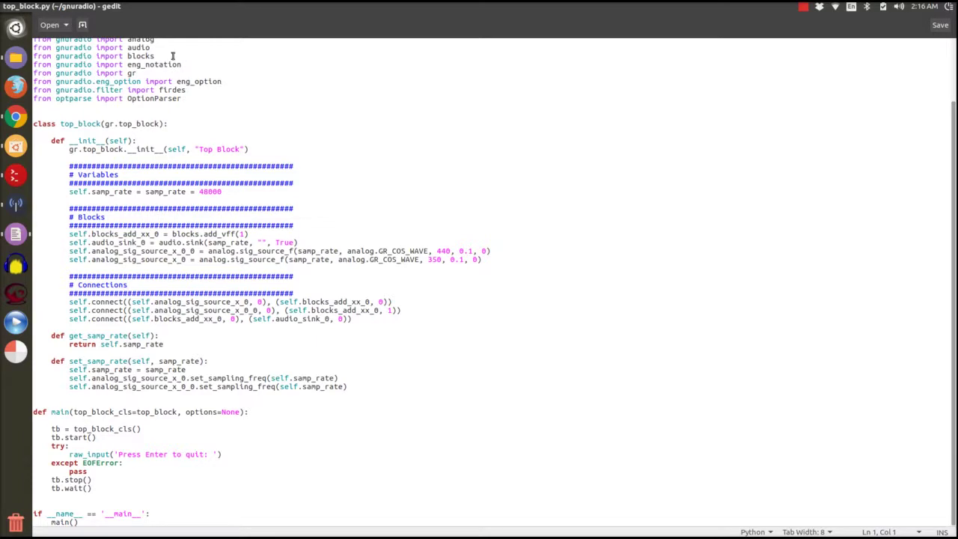
drag(244, 7, 957, 120)
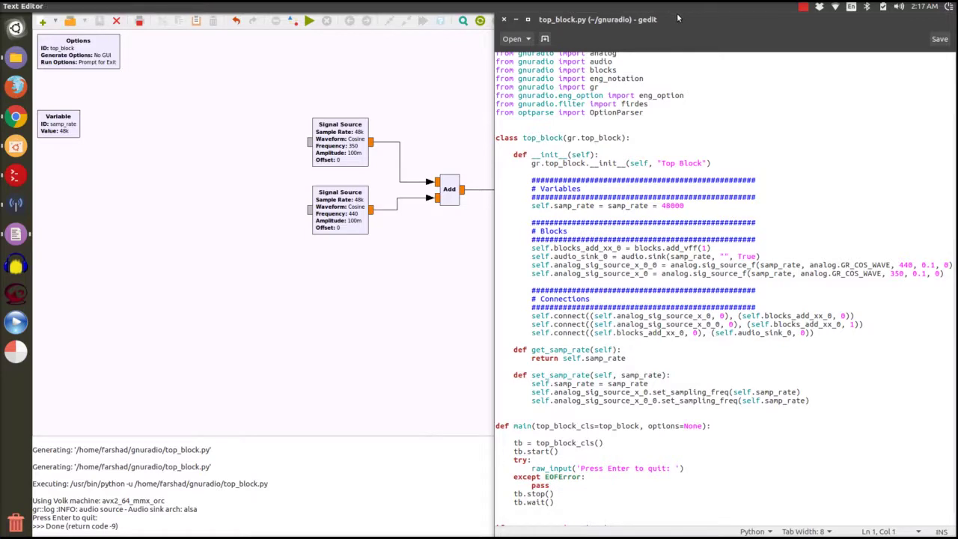
- Close the gnuradio Files window and place gedit at the top right, beside the Signal Source blocks
drag(677, 13, 273, 125)
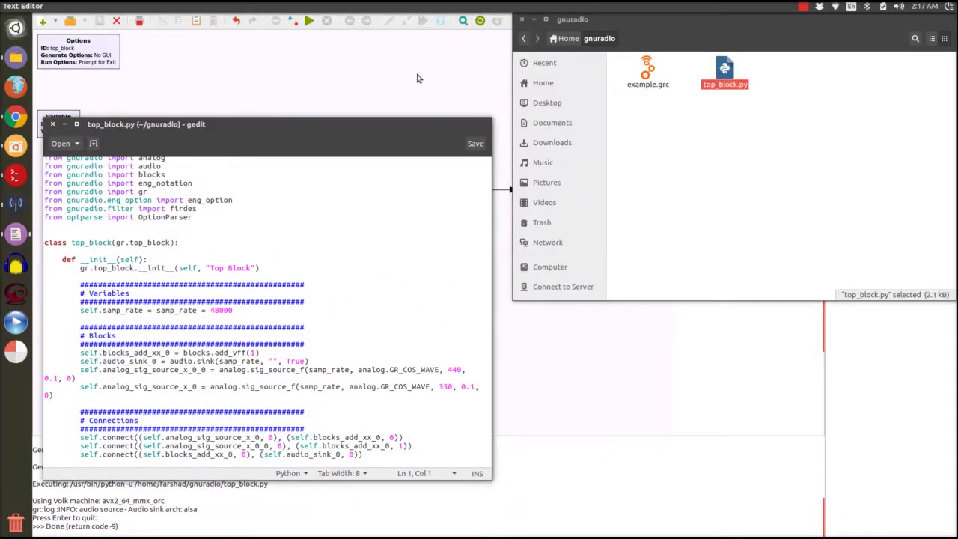
click(521, 19)
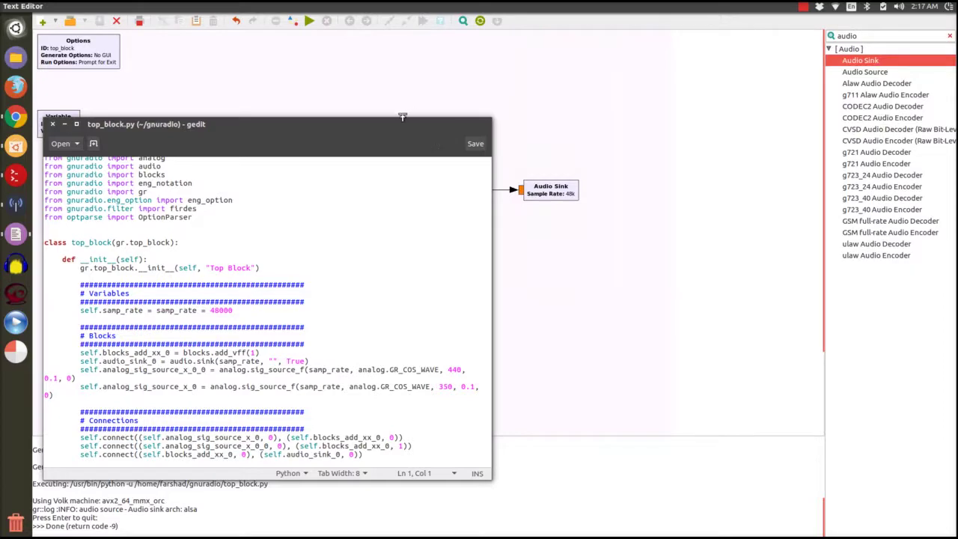
drag(398, 120, 611, 302)
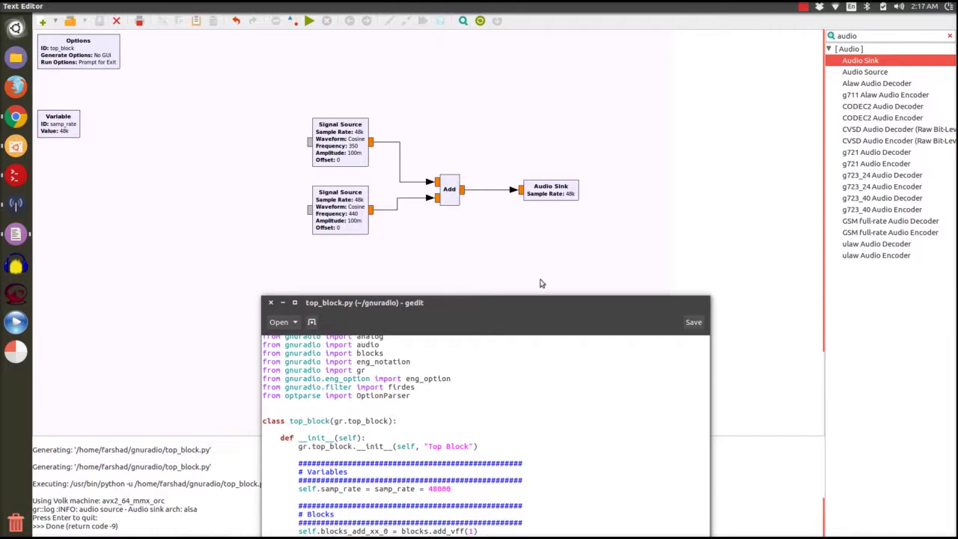
drag(566, 305, 710, 15)
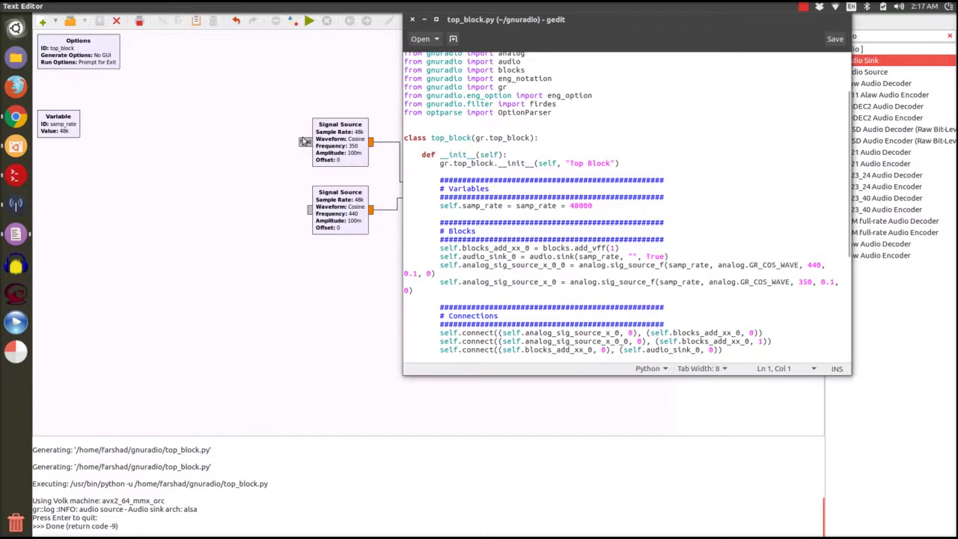
click(352, 146)
- Open the 350 Hz Signal Source's properties, then switch to gedit and maximize top_block.py
double_click(352, 146)
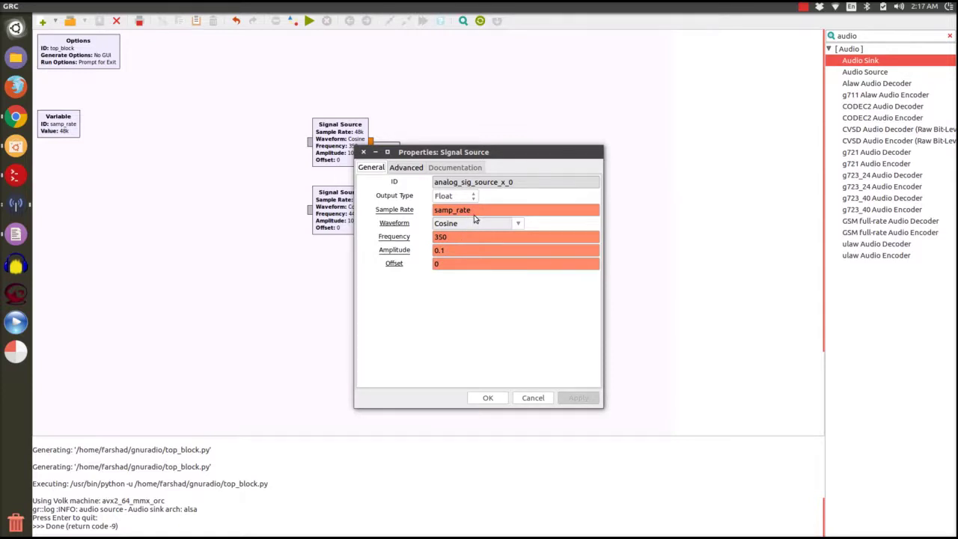
mouse_move(474, 213)
key(alt+Tab)
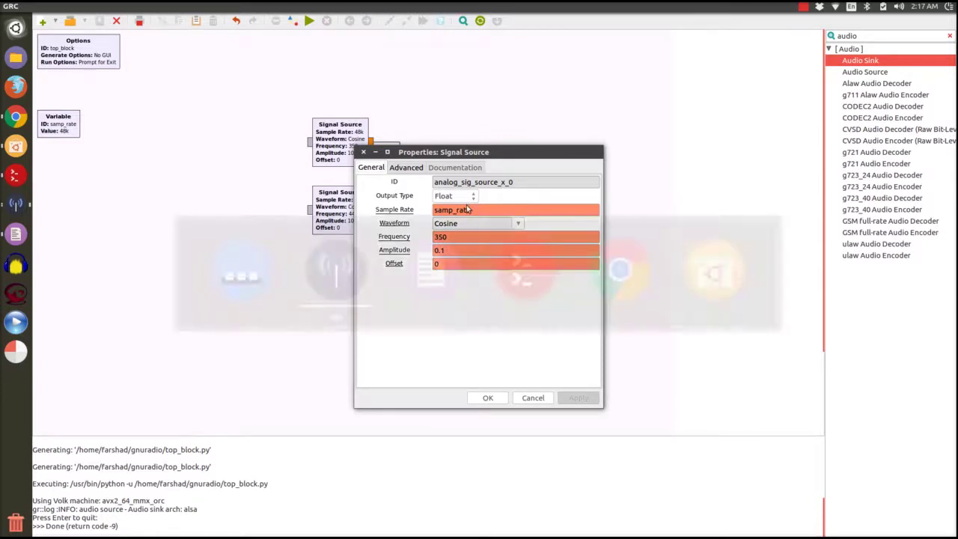
key(alt+Tab)
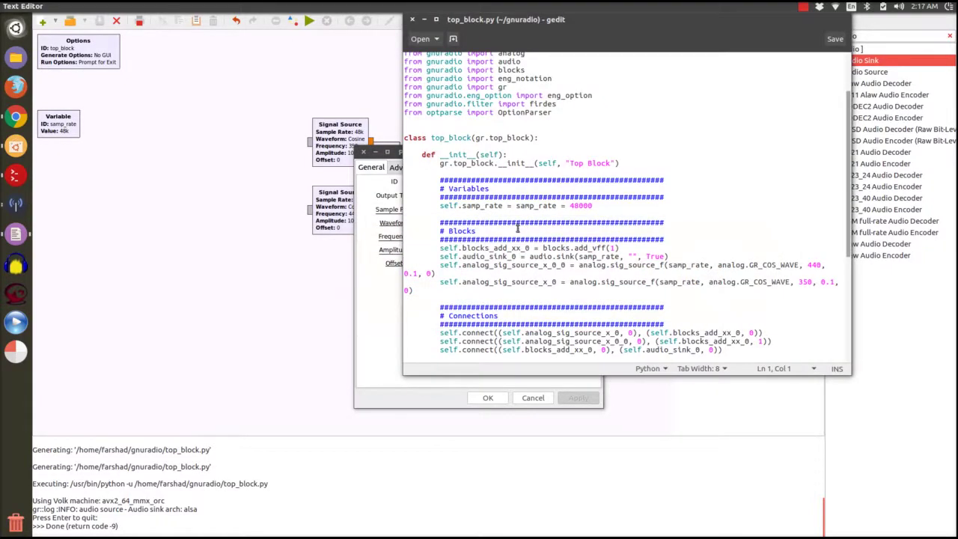
drag(517, 228, 577, 142)
click(590, 138)
drag(634, 13, 585, 6)
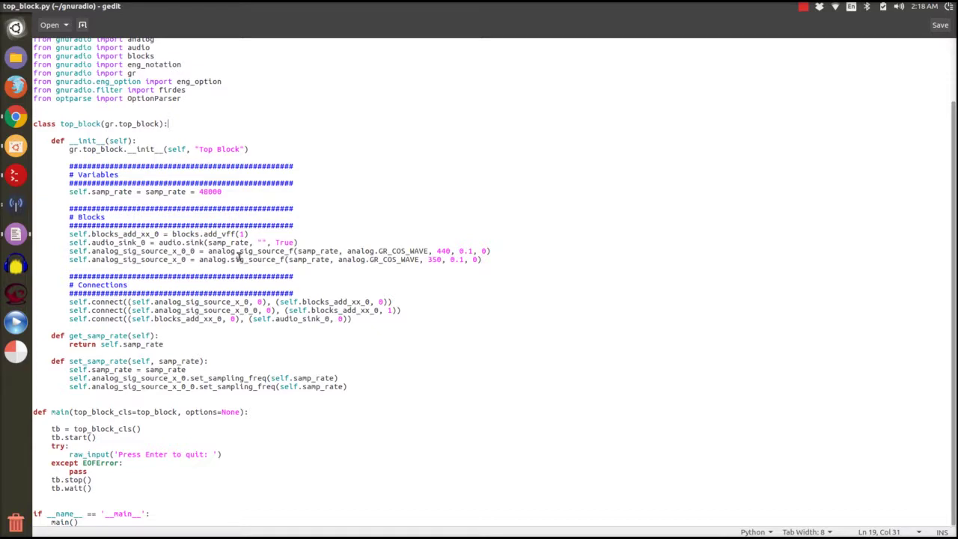
- Highlight samp_rate, the 440 frequency and 0.1 amplitude in the code, then return to GNU Radio Companion
double_click(232, 243)
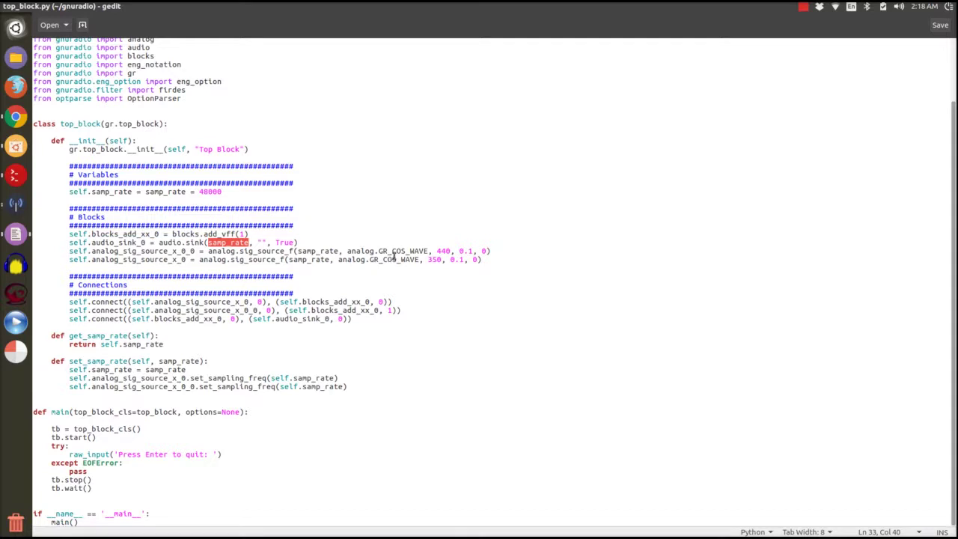
double_click(444, 251)
click(461, 253)
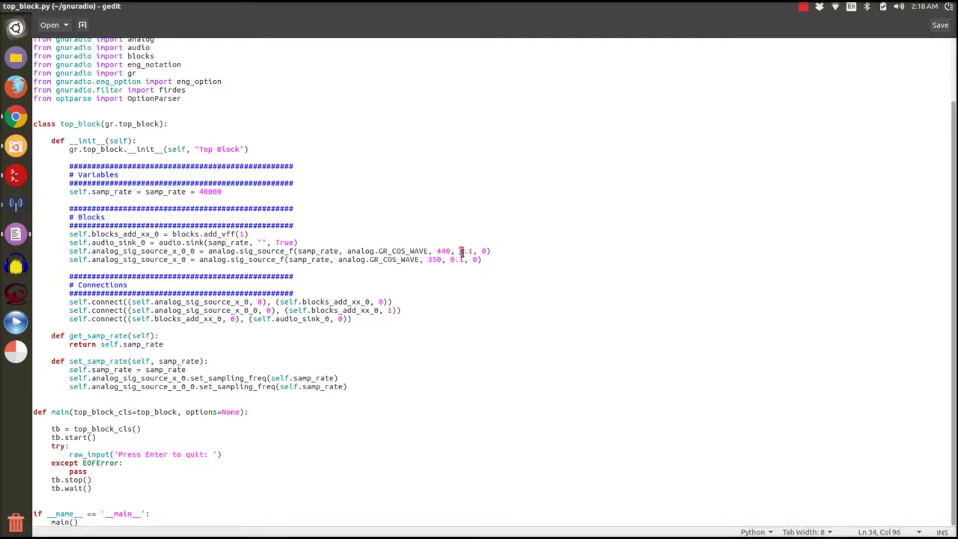
click(465, 255)
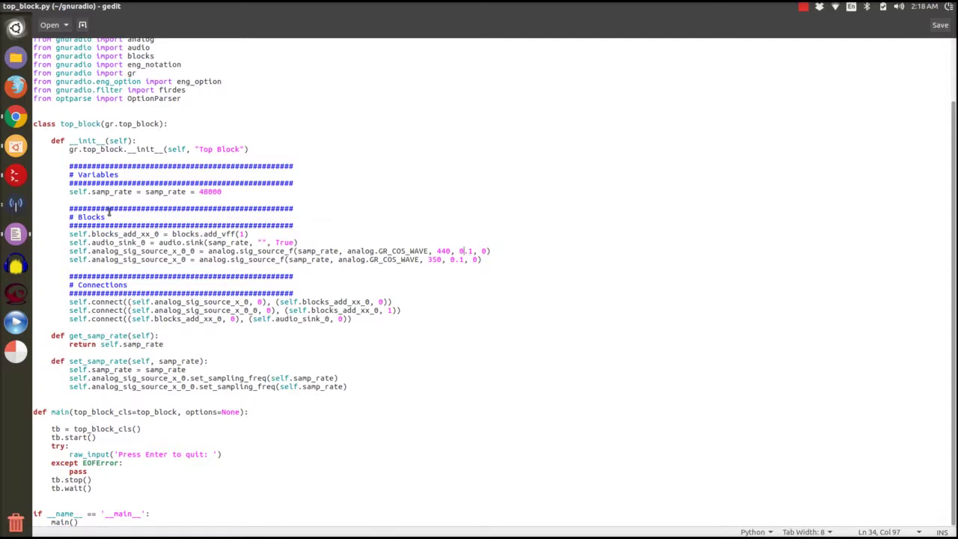
key(alt+Tab)
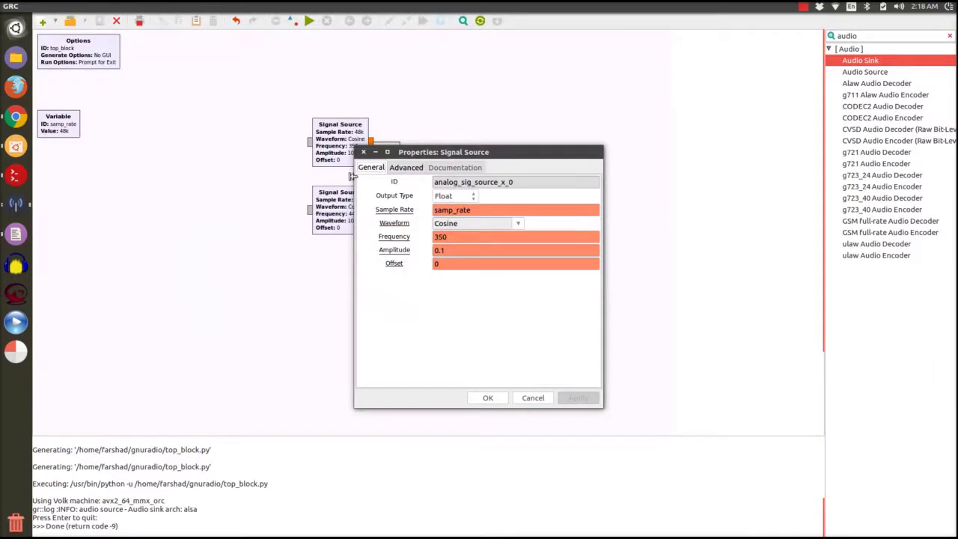
- Close the Properties: Signal Source dialog
click(365, 153)
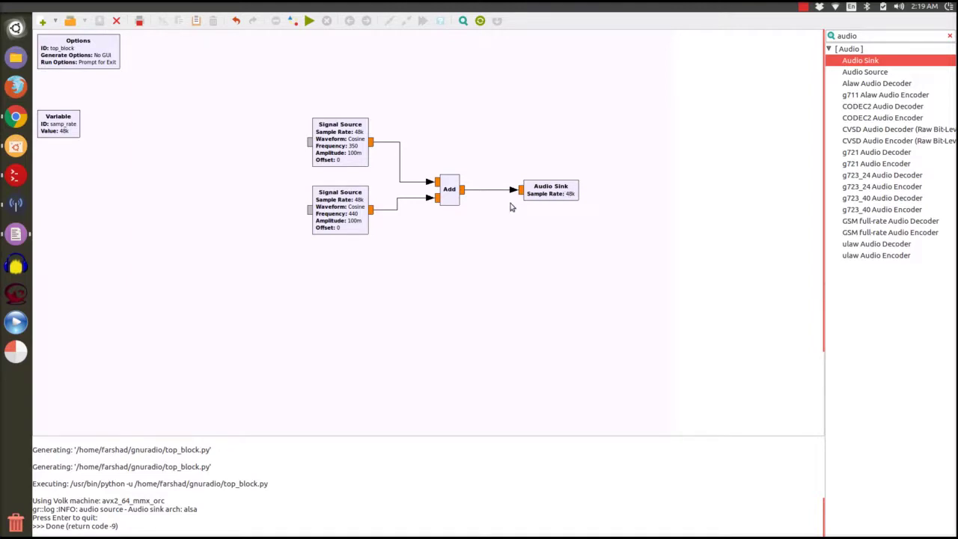
- Switch to gedit and close the top_block.py window
key(alt+Tab)
key(alt+Tab)
key(alt+Tab)
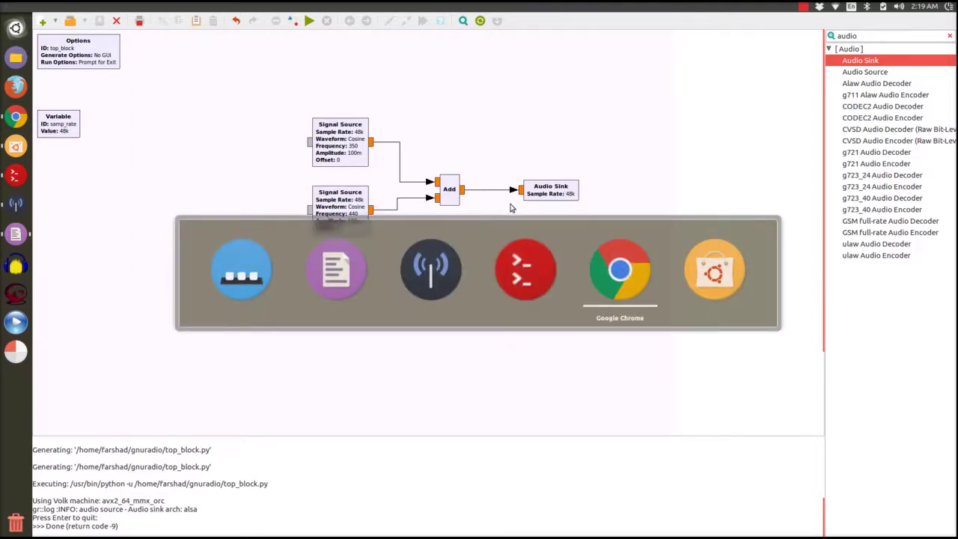
key(alt+Tab)
key(alt+Tab)
key(alt+Tab)
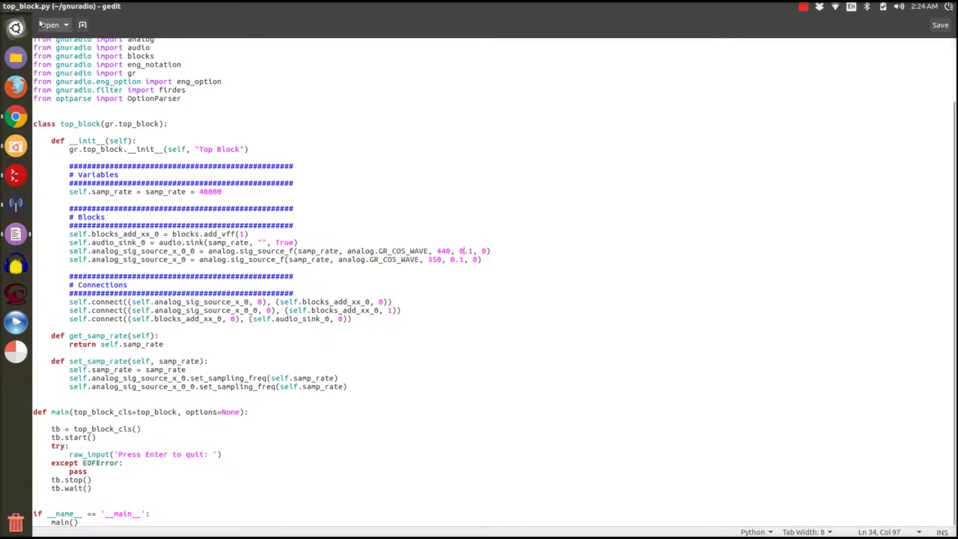
mouse_move(22, 6)
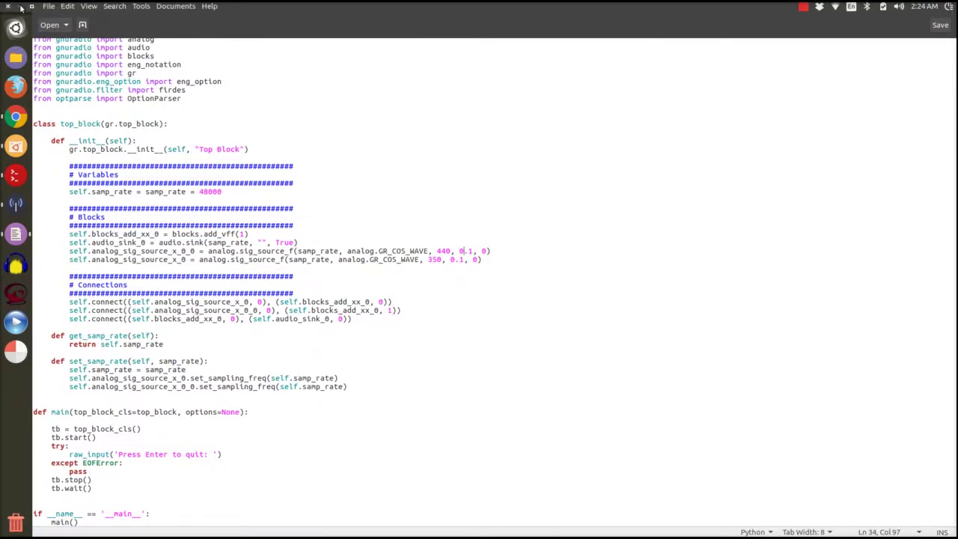
click(20, 7)
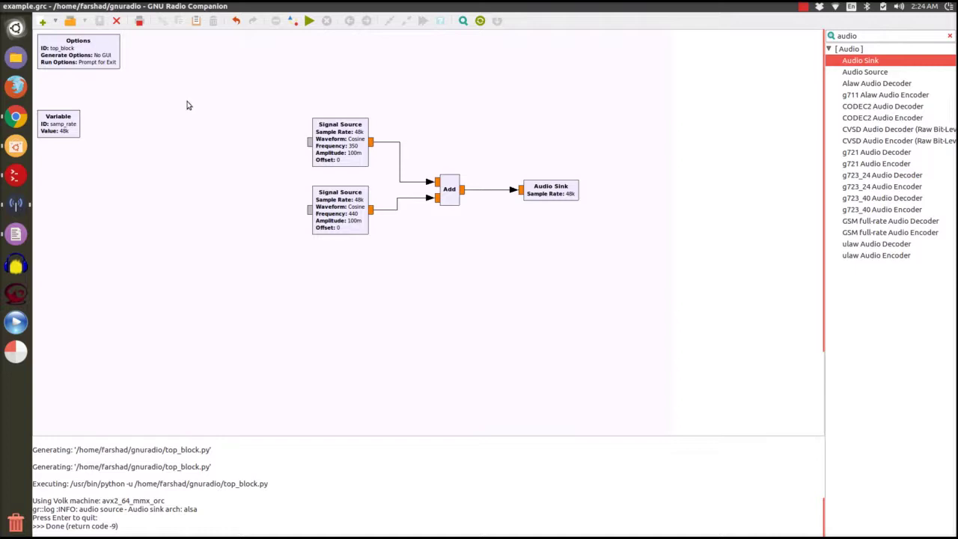
- Minimize GNU Radio Companion, switch to the Terminal and maximize it
click(23, 7)
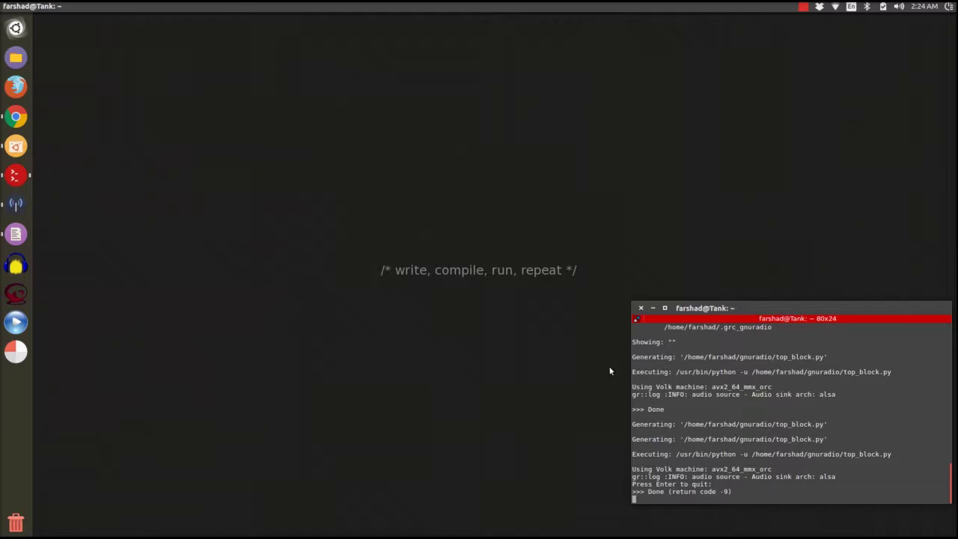
key(alt+Tab)
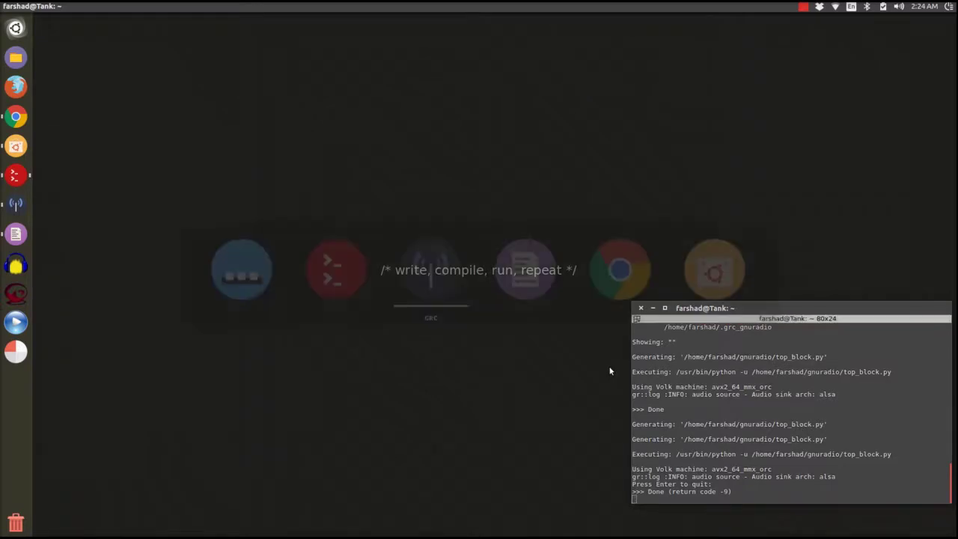
key(alt+Tab)
key(alt+Tab)
key(alt+Tab)
key(alt+Tab)
key(alt+Tab)
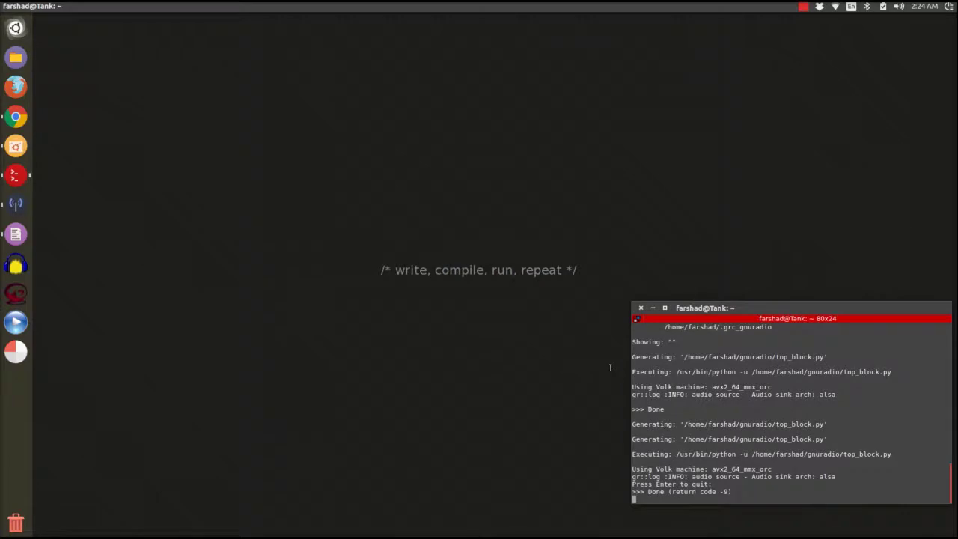
key(ctrl+super+Up)
- Split the terminal side by side, enter ~/gnuradio, and list example.grc and top_block.py
key(ctrl+shift+e)
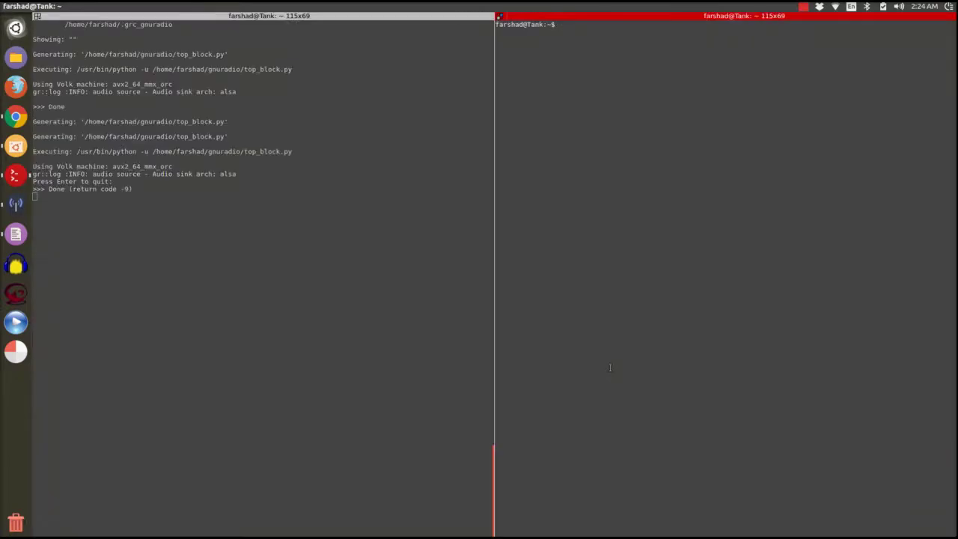
text(cd gn)
key(Tab)
key(Return)
text(ls)
key(Return)
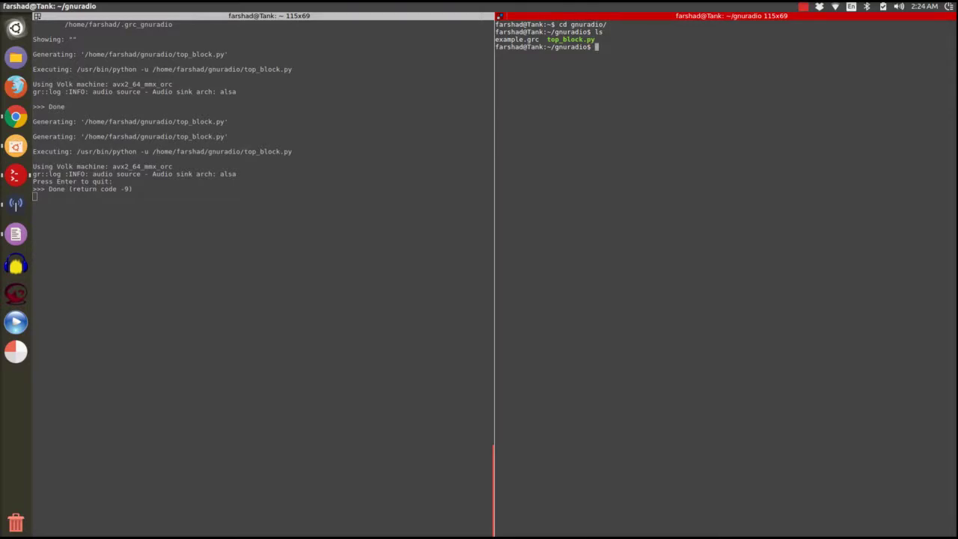
- Run ./top_block.py to play the dial tone, then quit it back to the prompt
text(./top_block.py)
key(BackSpace)
text(./t)
key(Tab)
key(Return)
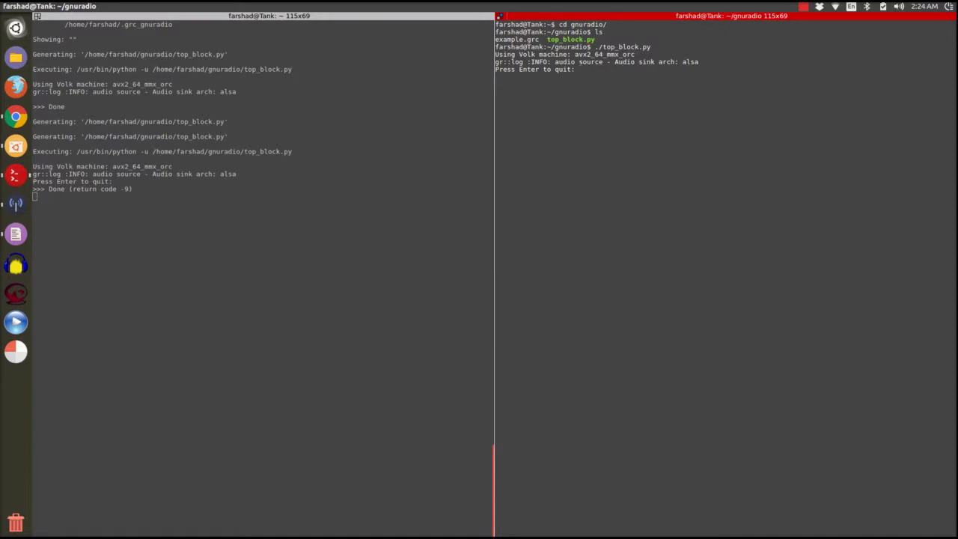
key(Return)
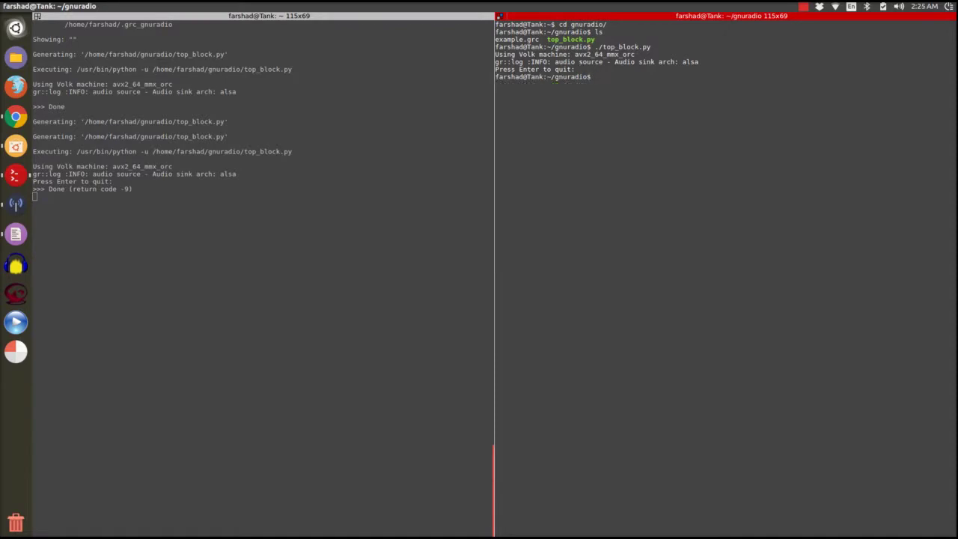